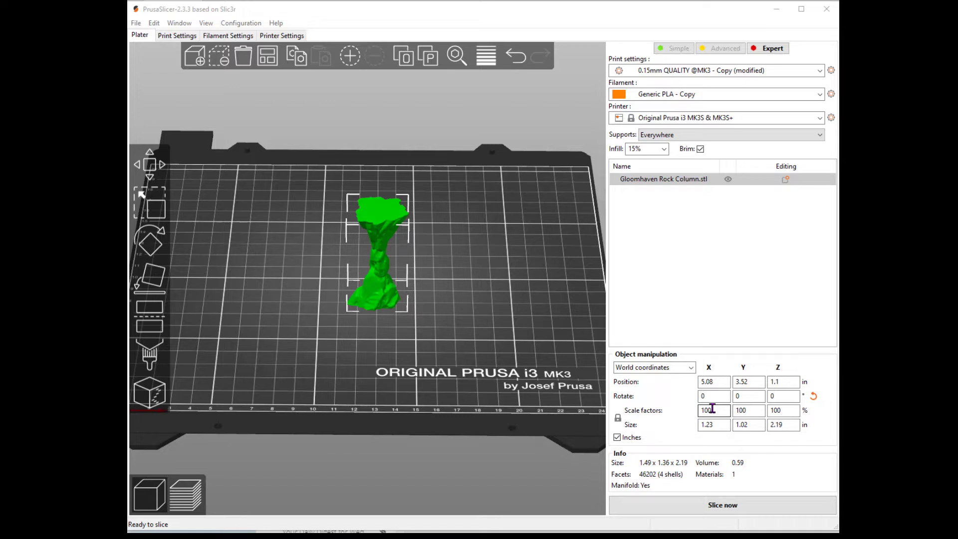
{"action": "left_click", "coordinate": [709, 410]}
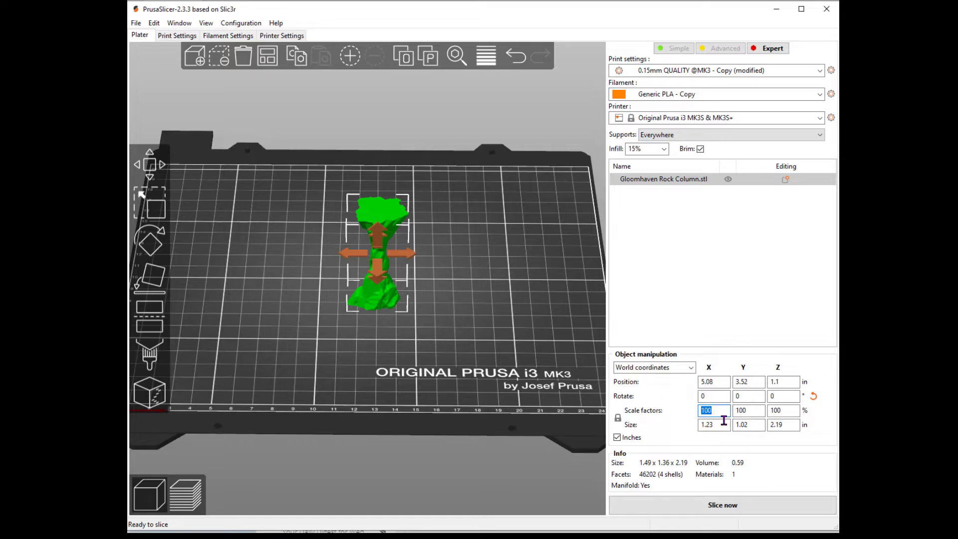
{"action": "type", "text": "25"}
{"action": "key", "text": "Return"}
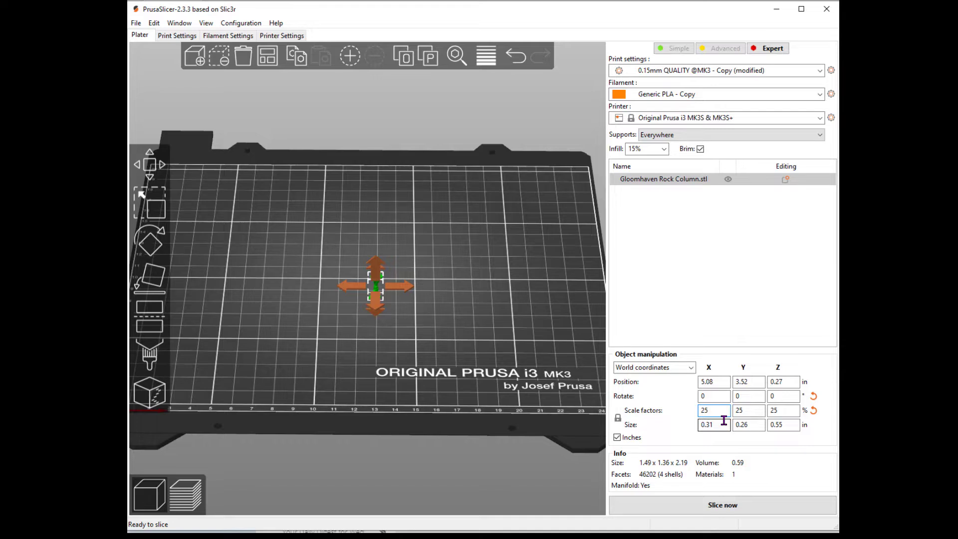
{"action": "double_click", "coordinate": [715, 410]}
{"action": "type", "text": "25"}
{"action": "key", "text": "BackSpace"}
{"action": "key", "text": "BackSpace"}
{"action": "type", "text": "6.2"}
{"action": "type", "text": "5"}
{"action": "key", "text": "Tab"}
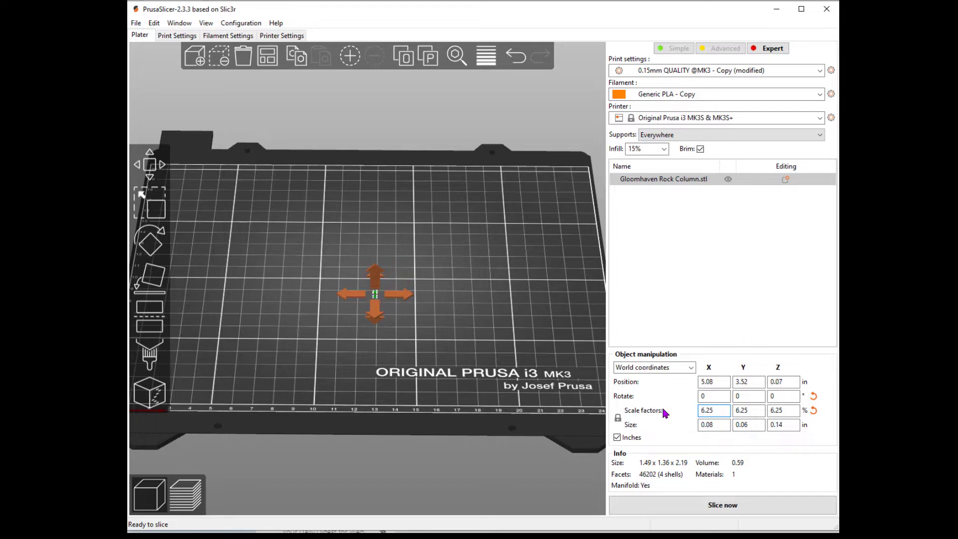
{"action": "double_click", "coordinate": [711, 410]}
{"action": "type", "text": "10000"}
{"action": "key", "text": "Tab"}
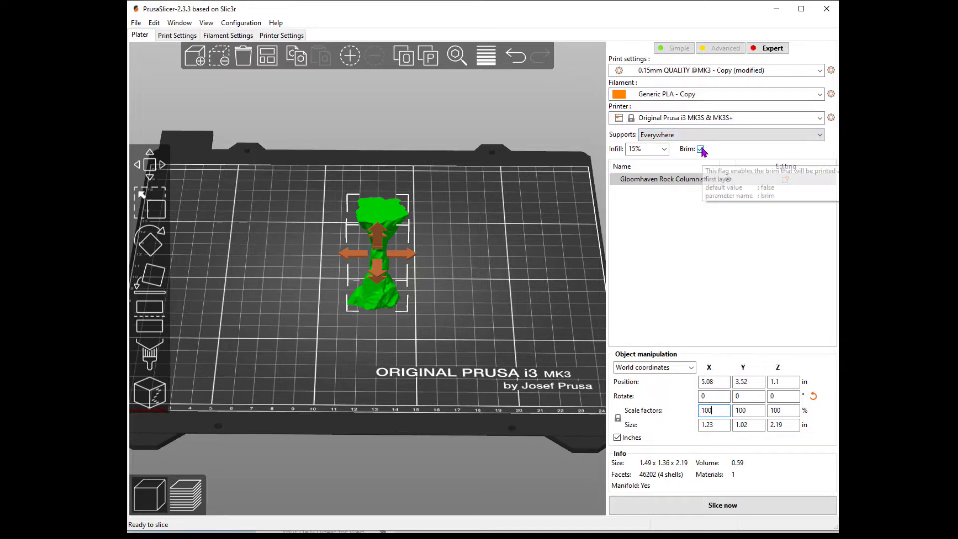
Tick the Brim checkbox so the rock column prints with a brim
{"action": "left_click", "coordinate": [700, 149]}
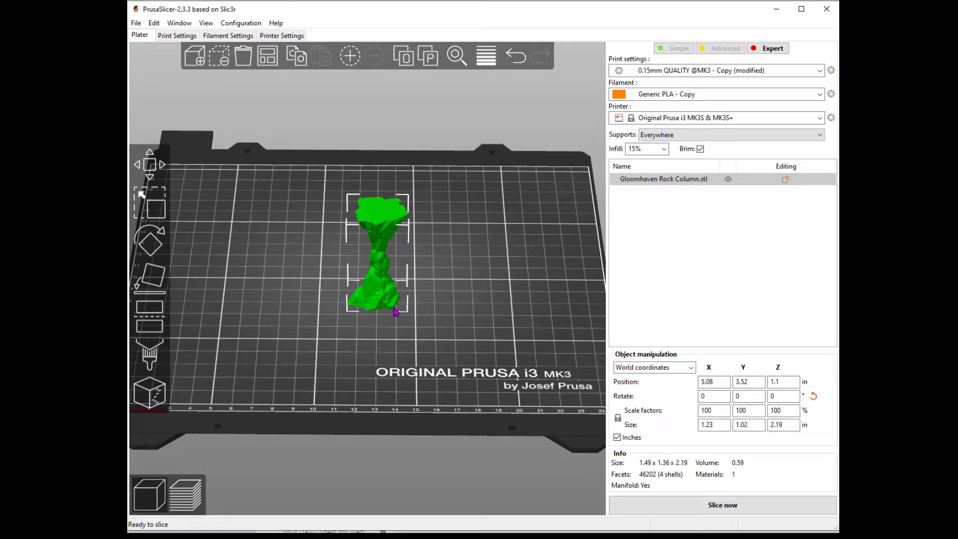
Drag the rock column with the Move tool to a new bed position and try lifting it
{"action": "left_click", "coordinate": [149, 165]}
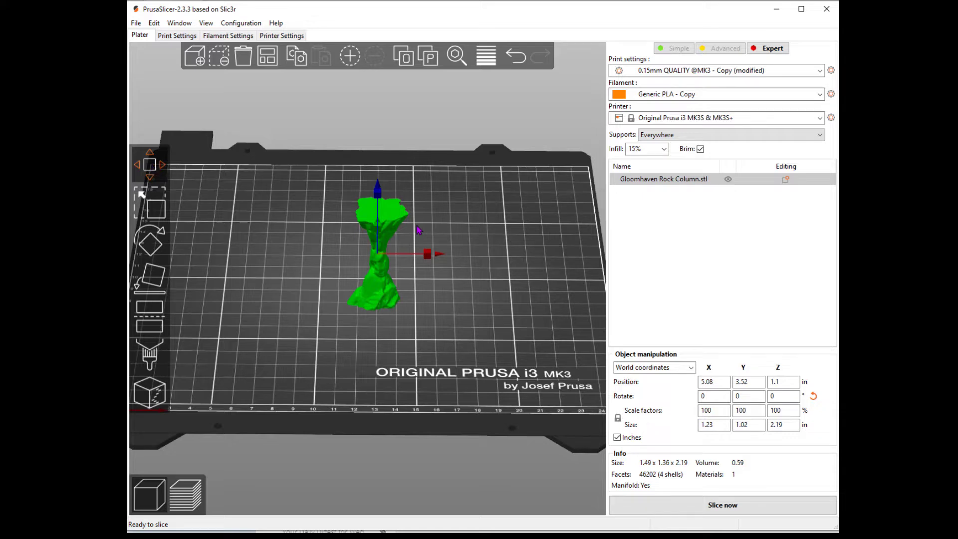
{"action": "mouse_move", "coordinate": [392, 218]}
{"action": "left_mouse_down"}
{"action": "mouse_move", "coordinate": [479, 225]}
{"action": "mouse_move", "coordinate": [354, 213]}
{"action": "mouse_move", "coordinate": [348, 258]}
{"action": "mouse_move", "coordinate": [371, 188]}
{"action": "mouse_move", "coordinate": [372, 301]}
{"action": "left_mouse_up"}
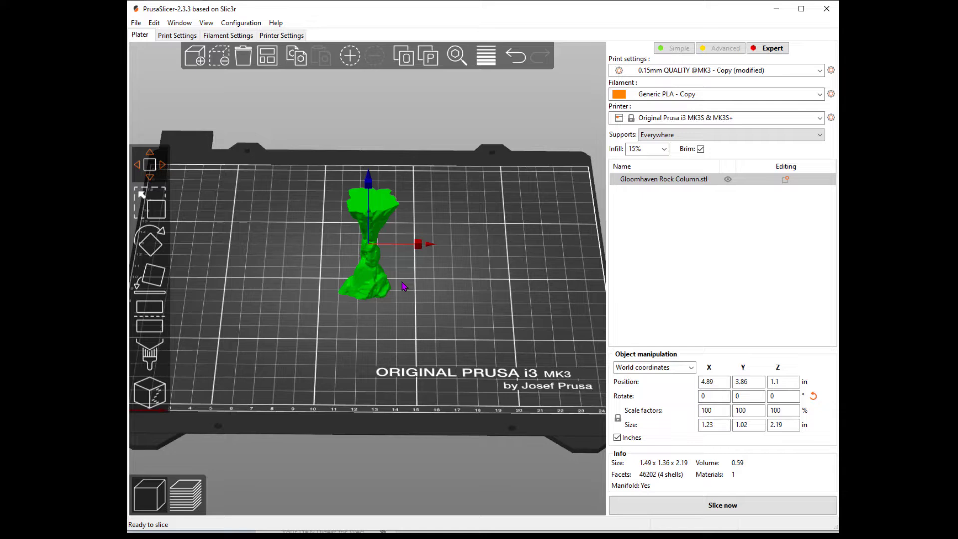
{"action": "left_click_drag", "start_coordinate": [368, 178], "coordinate": [368, 160]}
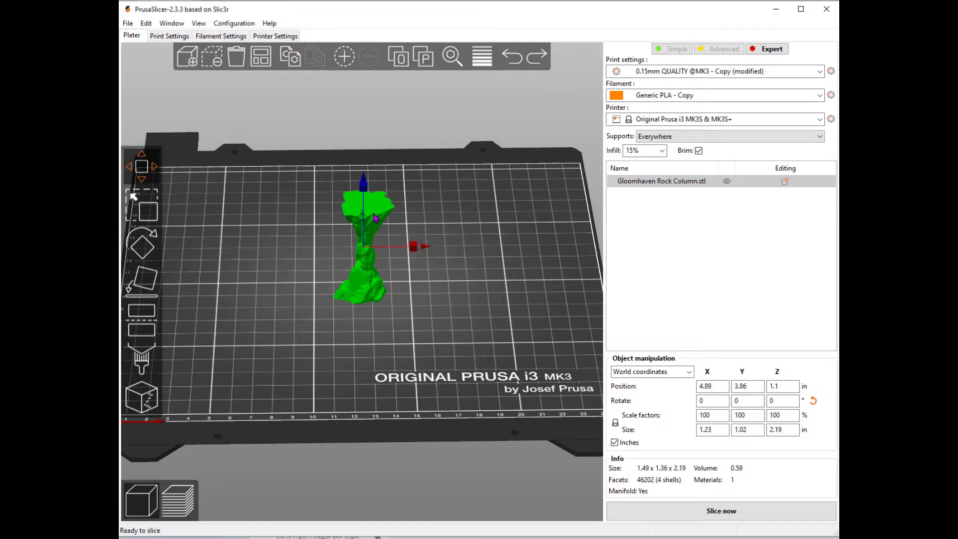
Scale the rock column unevenly to about 183% height, 219% X and 206% Y
{"action": "left_click", "coordinate": [142, 213]}
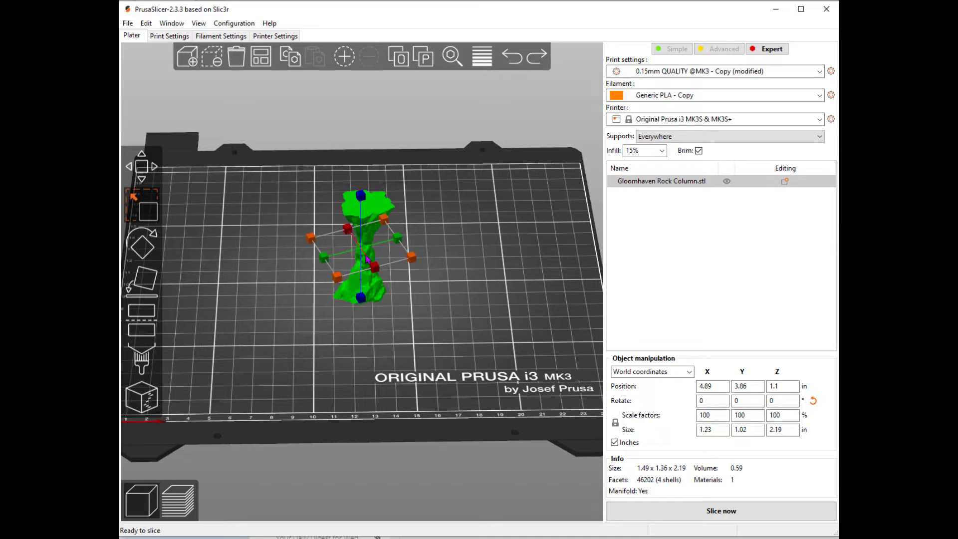
{"action": "left_click_drag", "start_coordinate": [362, 197], "coordinate": [361, 134]}
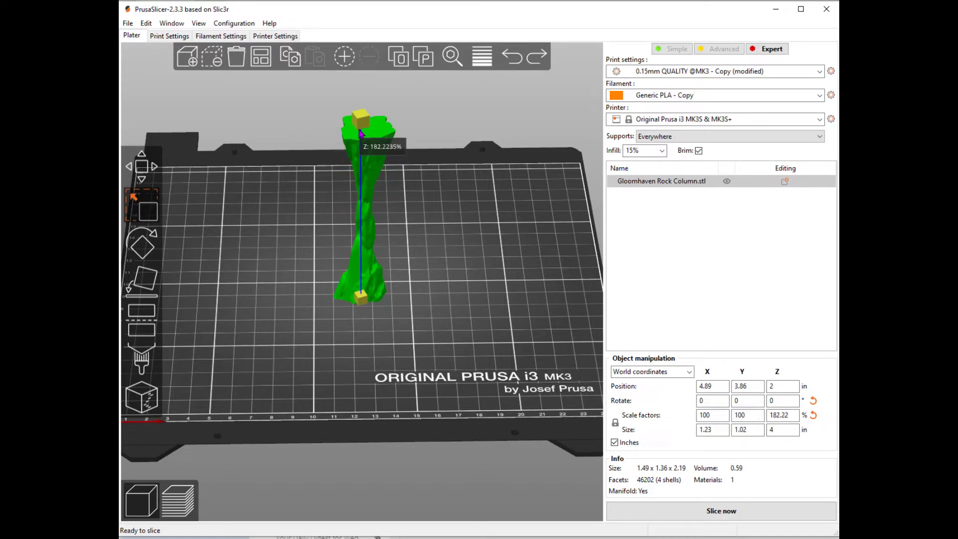
{"action": "left_click_drag", "start_coordinate": [361, 133], "coordinate": [361, 133]}
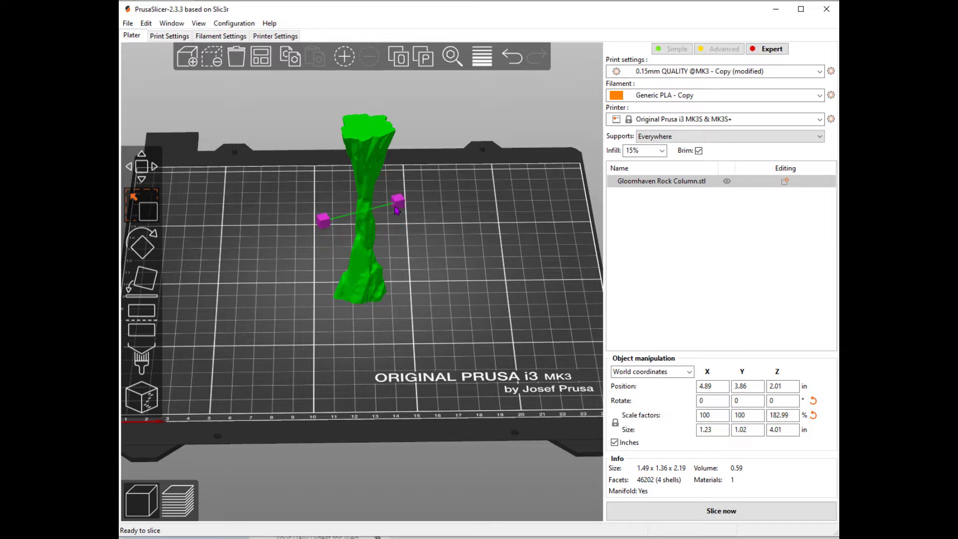
{"action": "mouse_move", "coordinate": [397, 203]}
{"action": "left_mouse_down"}
{"action": "mouse_move", "coordinate": [405, 204]}
{"action": "mouse_move", "coordinate": [362, 228]}
{"action": "mouse_move", "coordinate": [458, 213]}
{"action": "left_mouse_up"}
{"action": "left_click_drag", "start_coordinate": [378, 227], "coordinate": [408, 287]}
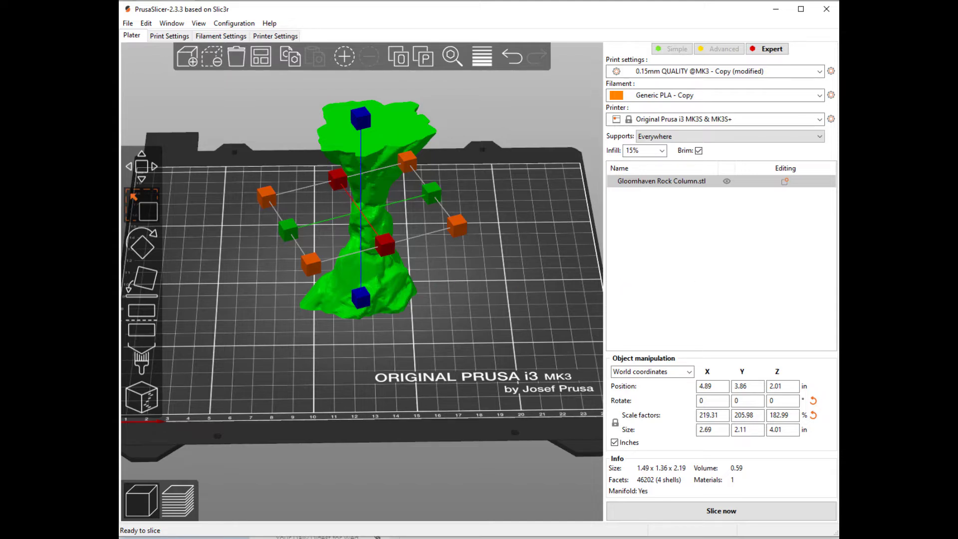
Spin and tip the rock column onto its side, then reset its X scale factor to 100
{"action": "left_click", "coordinate": [133, 196]}
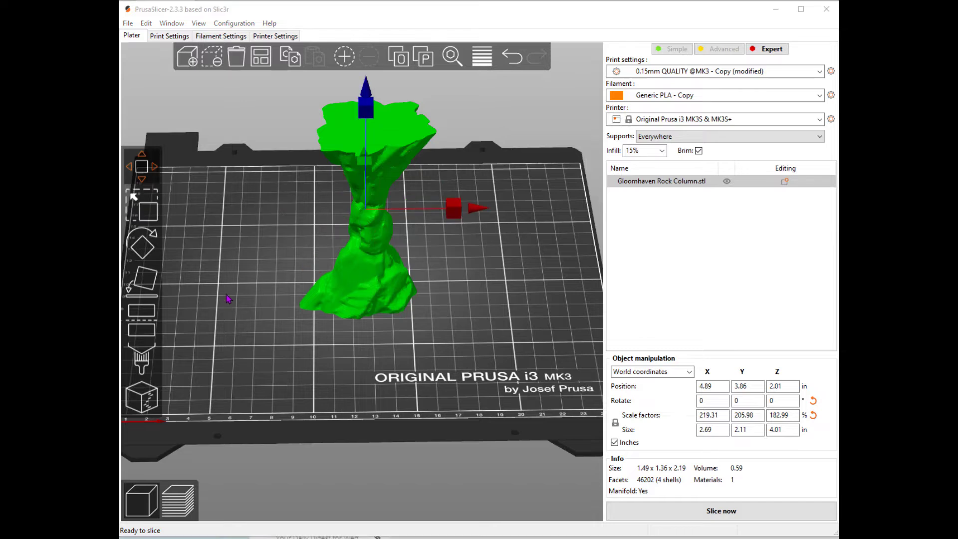
{"action": "left_click", "coordinate": [144, 251]}
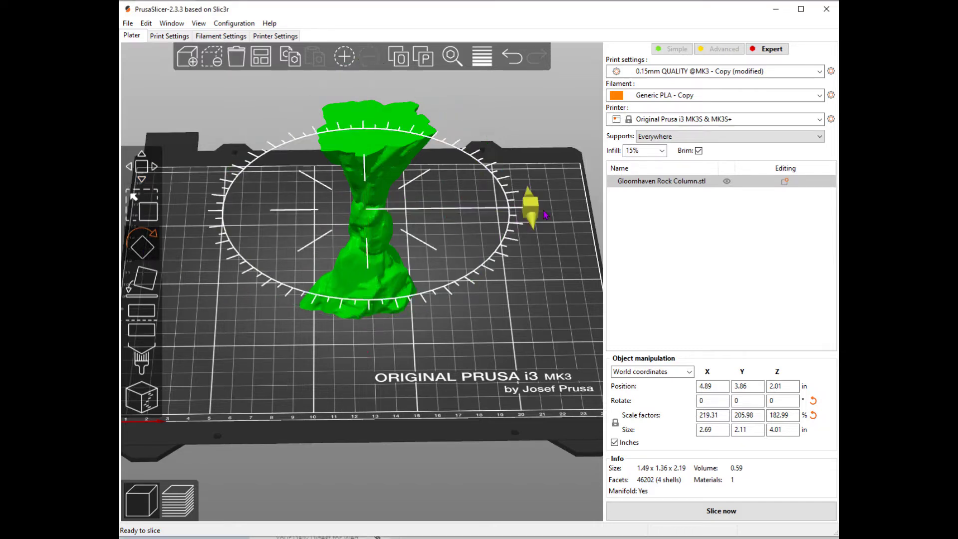
{"action": "left_click_drag", "start_coordinate": [527, 207], "coordinate": [329, 313]}
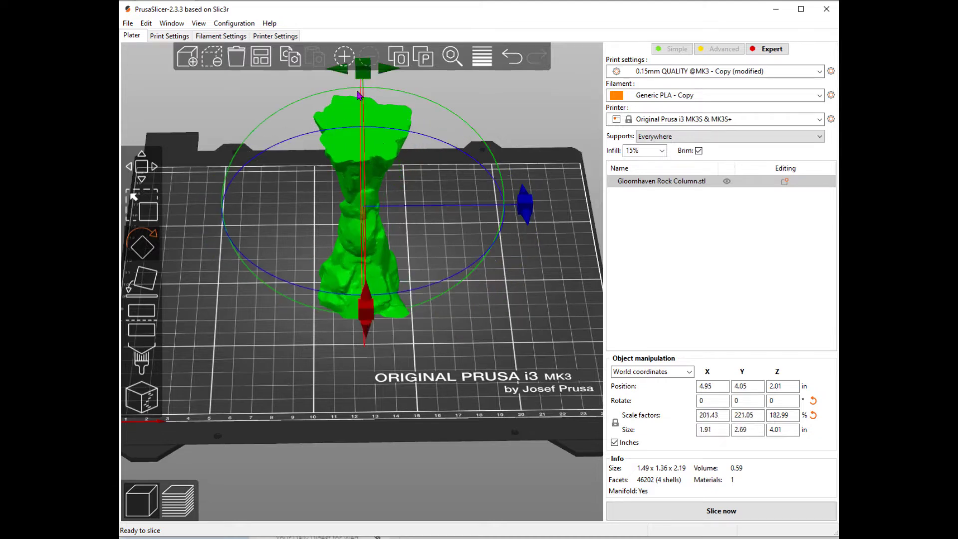
{"action": "mouse_move", "coordinate": [364, 81]}
{"action": "left_mouse_down"}
{"action": "mouse_move", "coordinate": [368, 129]}
{"action": "mouse_move", "coordinate": [479, 196]}
{"action": "left_mouse_up"}
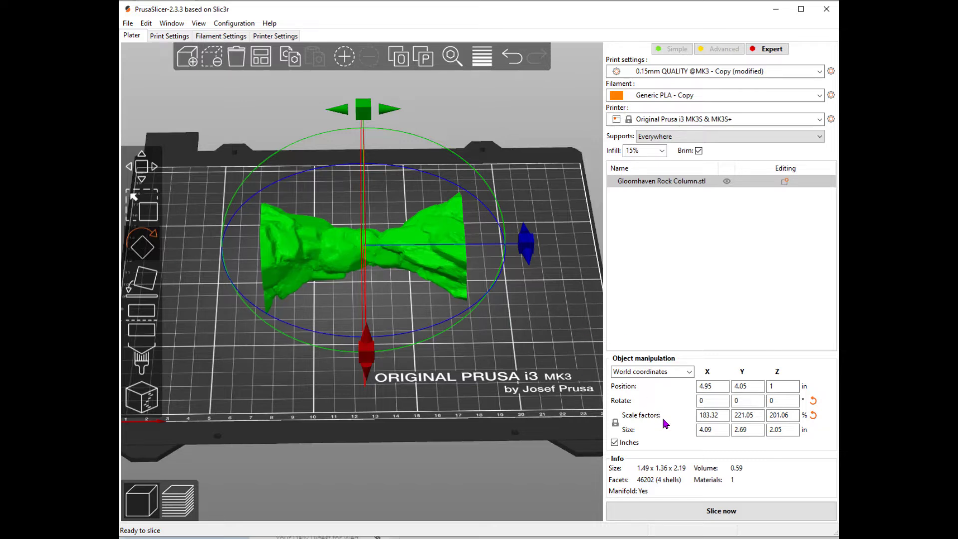
{"action": "double_click", "coordinate": [712, 414]}
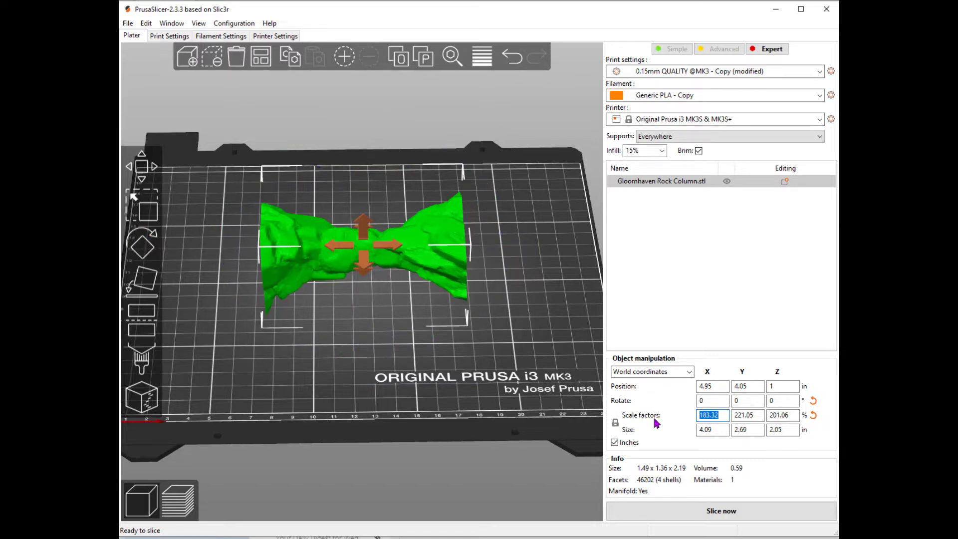
{"action": "type", "text": "100"}
{"action": "key", "text": "Return"}
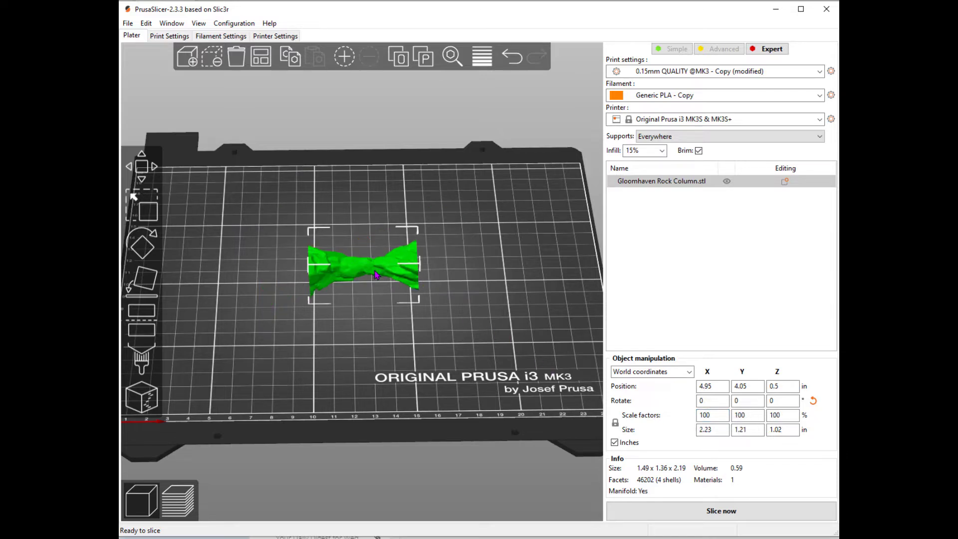
Slice the flattened column, then spin it about Z and tilt it to a new angle
{"action": "left_click", "coordinate": [711, 512]}
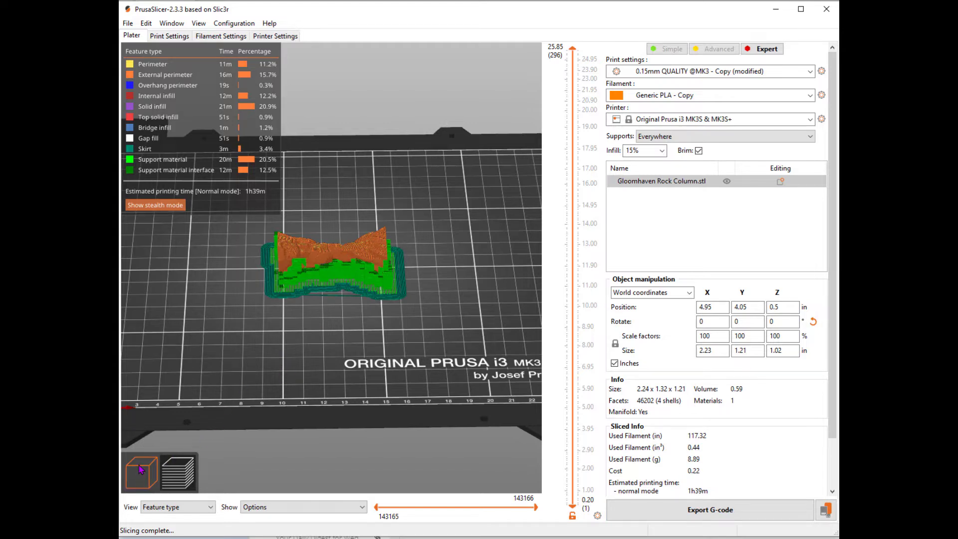
{"action": "left_click", "coordinate": [138, 471]}
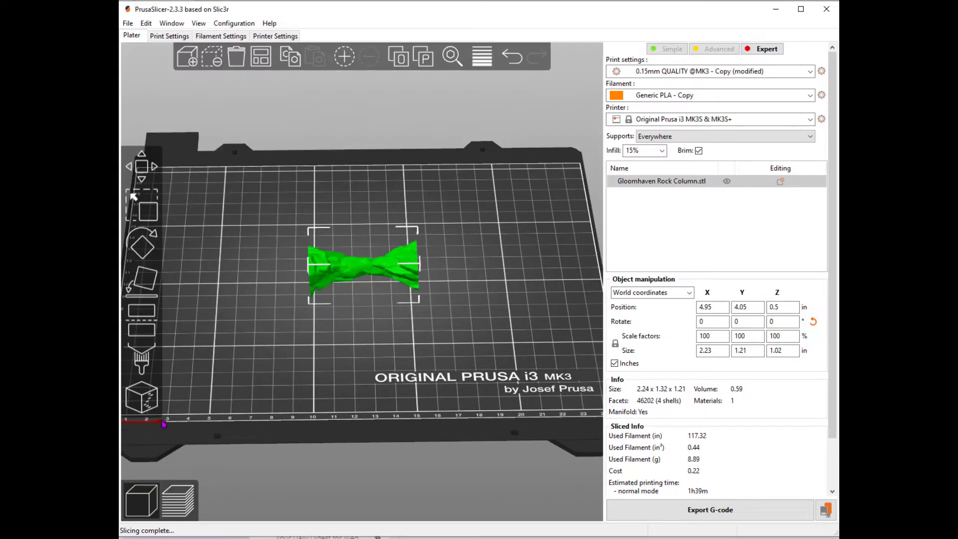
{"action": "left_click", "coordinate": [142, 243]}
{"action": "mouse_move", "coordinate": [452, 263]}
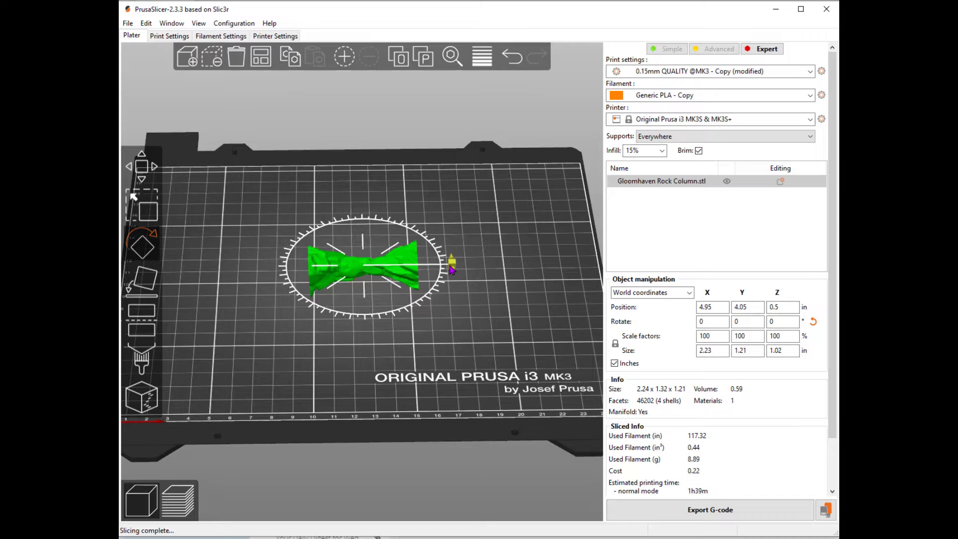
{"action": "left_click_drag", "start_coordinate": [453, 263], "coordinate": [419, 233]}
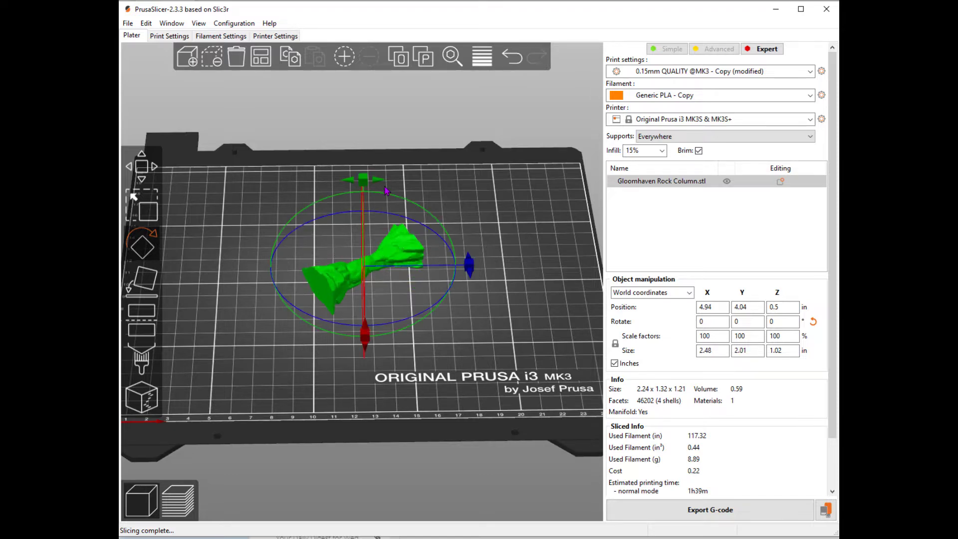
{"action": "left_click_drag", "start_coordinate": [364, 177], "coordinate": [374, 225]}
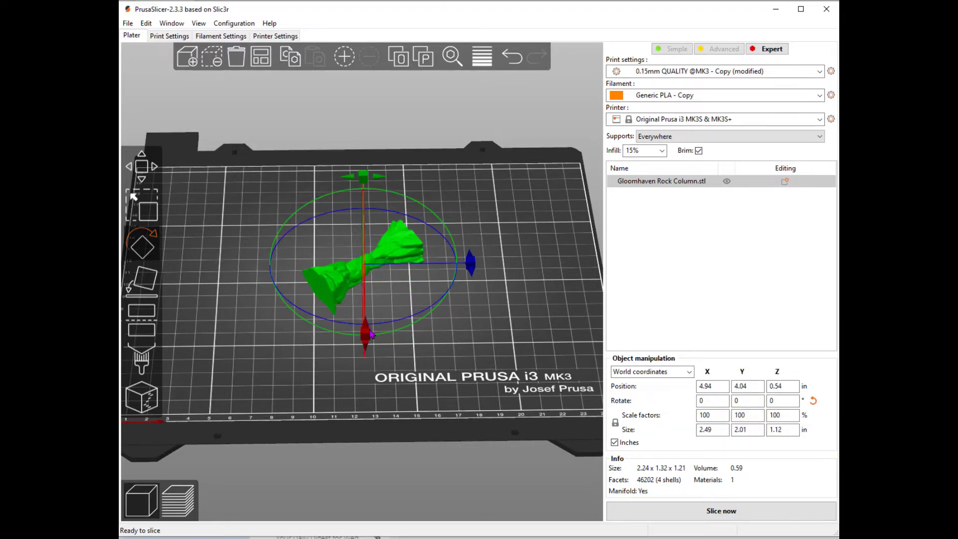
{"action": "mouse_move", "coordinate": [364, 335]}
{"action": "left_mouse_down"}
{"action": "mouse_move", "coordinate": [369, 291]}
{"action": "mouse_move", "coordinate": [346, 262]}
{"action": "left_mouse_up"}
Stand the rock column upright on its end face with Place on face and slice it
{"action": "left_click", "coordinate": [143, 283]}
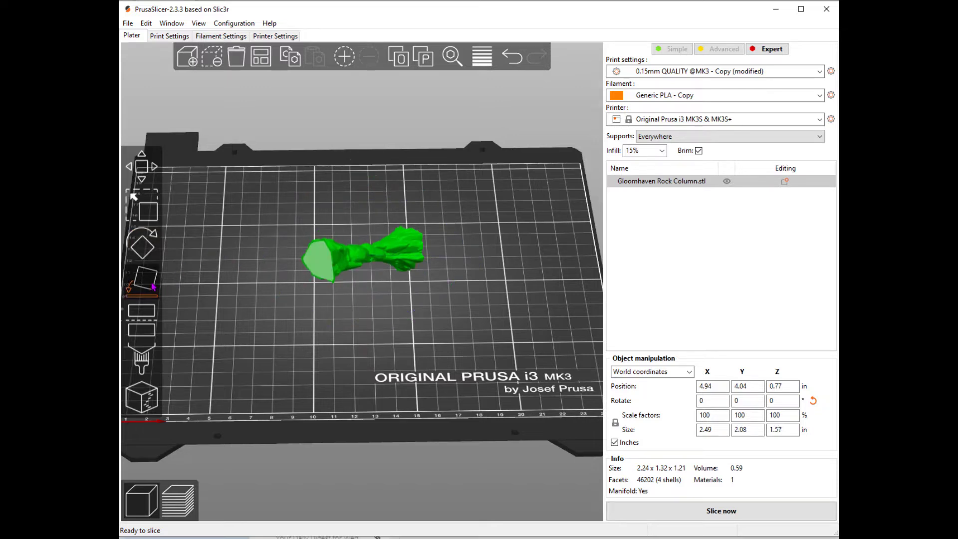
{"action": "left_click", "coordinate": [310, 266]}
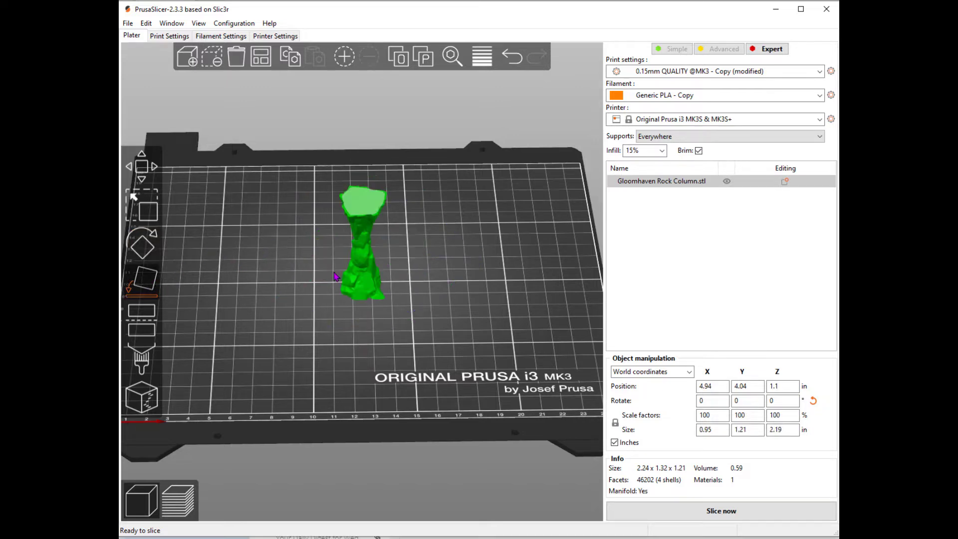
{"action": "left_click", "coordinate": [729, 515]}
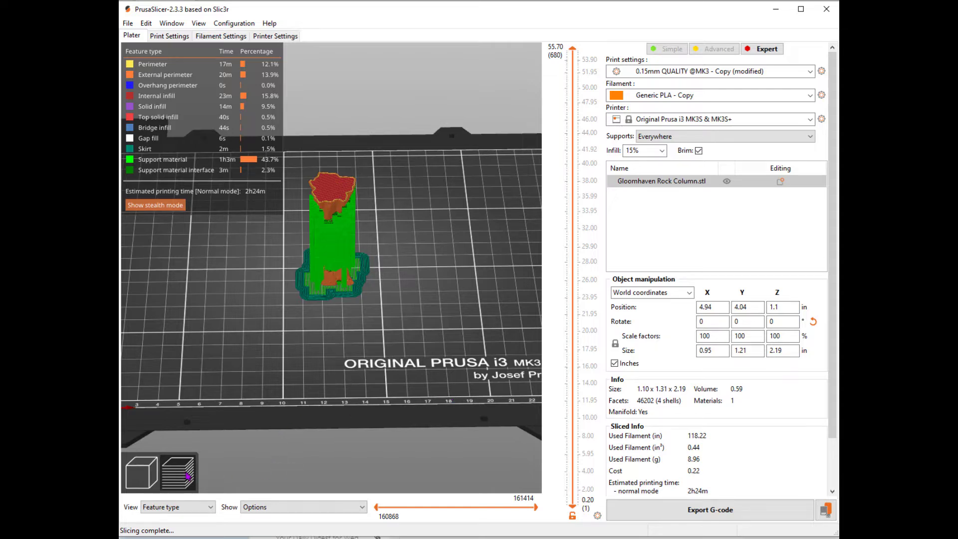
Adjust the column's rotation, re-seat it upright on its end face, and re-slice for 2h25m
{"action": "left_click", "coordinate": [141, 471]}
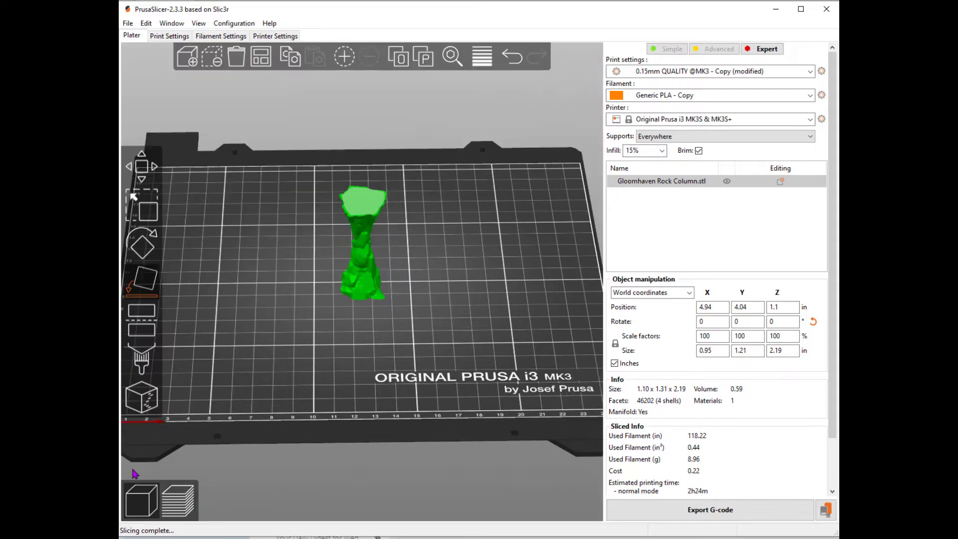
{"action": "left_click", "coordinate": [142, 242]}
{"action": "left_click_drag", "start_coordinate": [451, 241], "coordinate": [451, 242]}
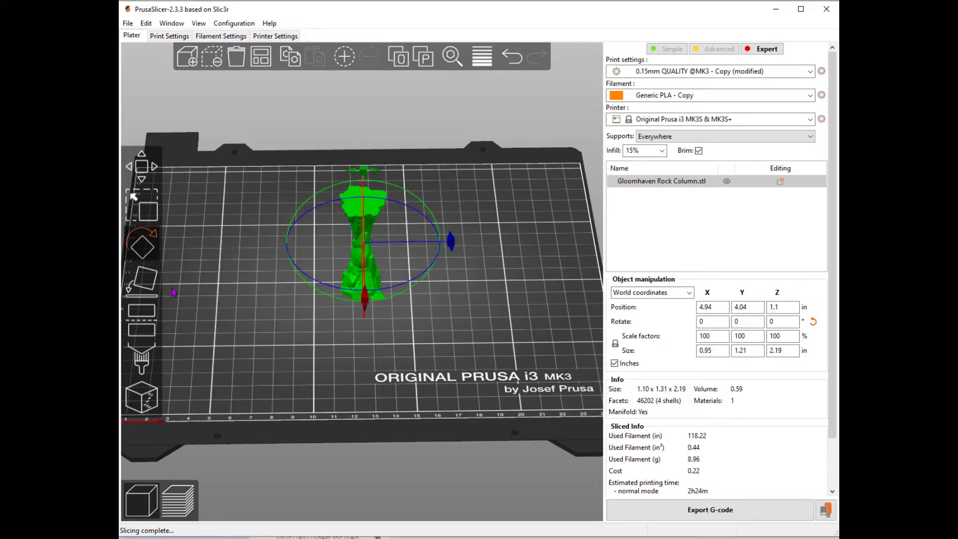
{"action": "left_click", "coordinate": [144, 283]}
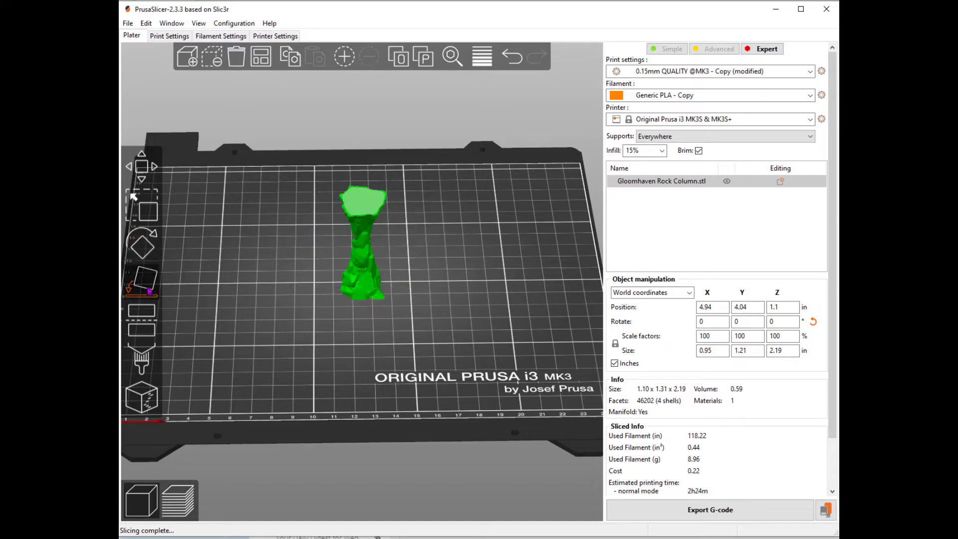
{"action": "left_click", "coordinate": [365, 198]}
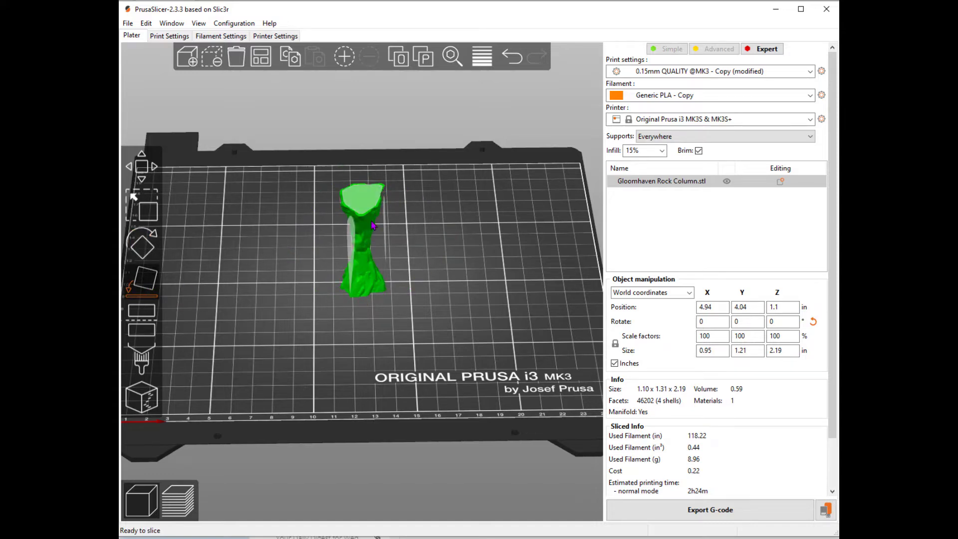
{"action": "left_click", "coordinate": [350, 249]}
{"action": "left_click", "coordinate": [360, 270]}
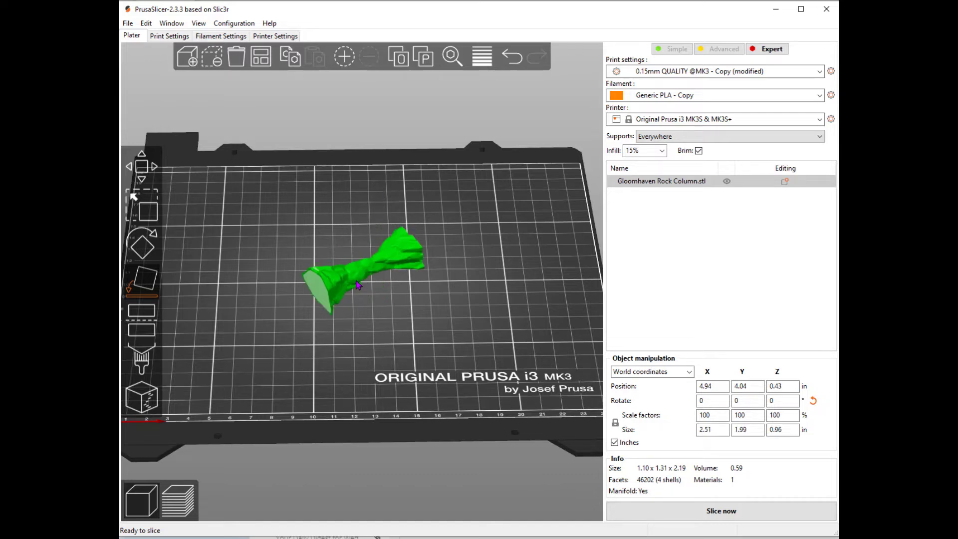
{"action": "left_click", "coordinate": [325, 294]}
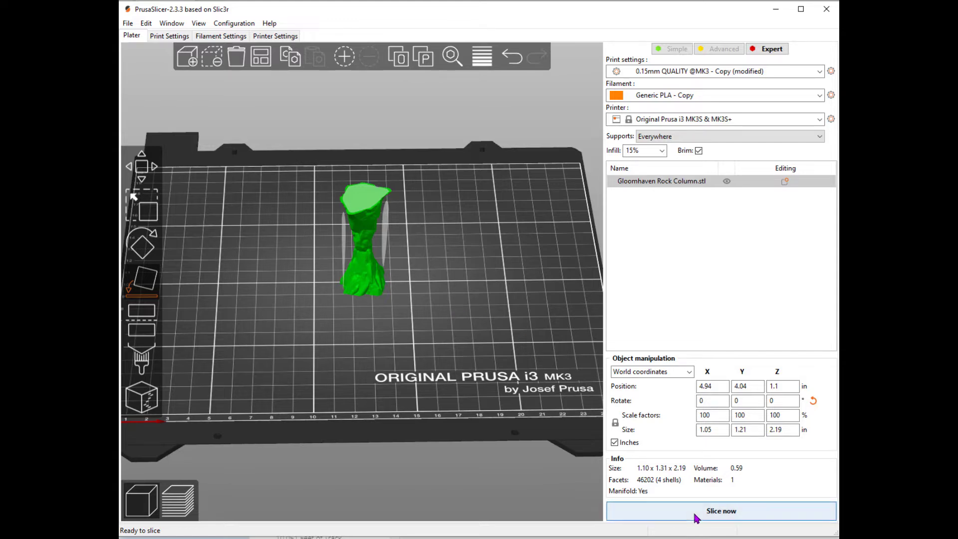
{"action": "left_click", "coordinate": [721, 510]}
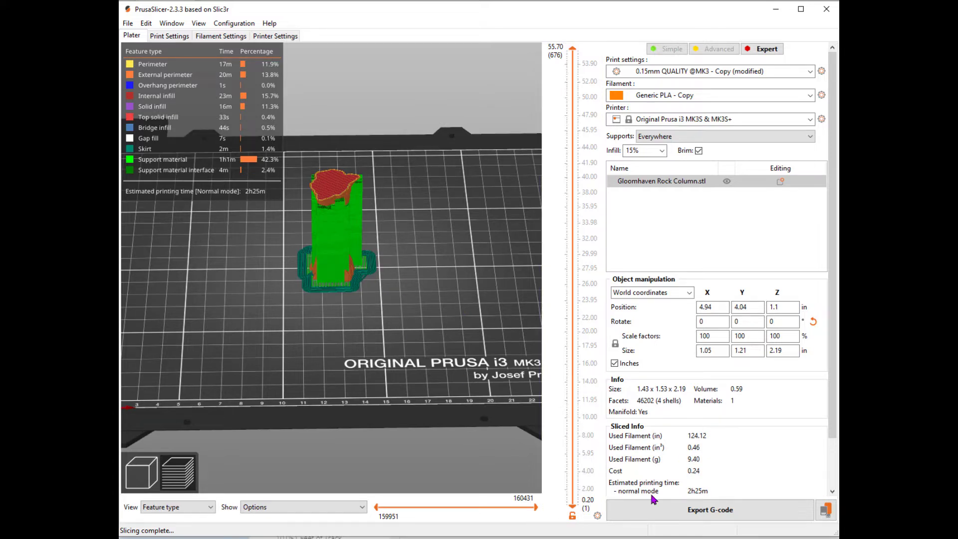
Lay the rock column flat on a side face and re-slice it for a 1h37m estimate
{"action": "left_click", "coordinate": [141, 472]}
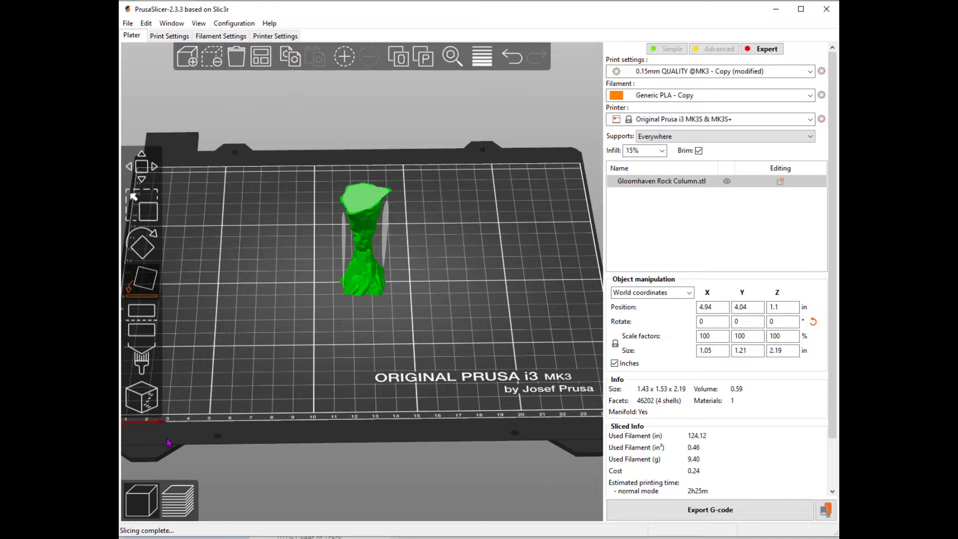
{"action": "left_click", "coordinate": [136, 283]}
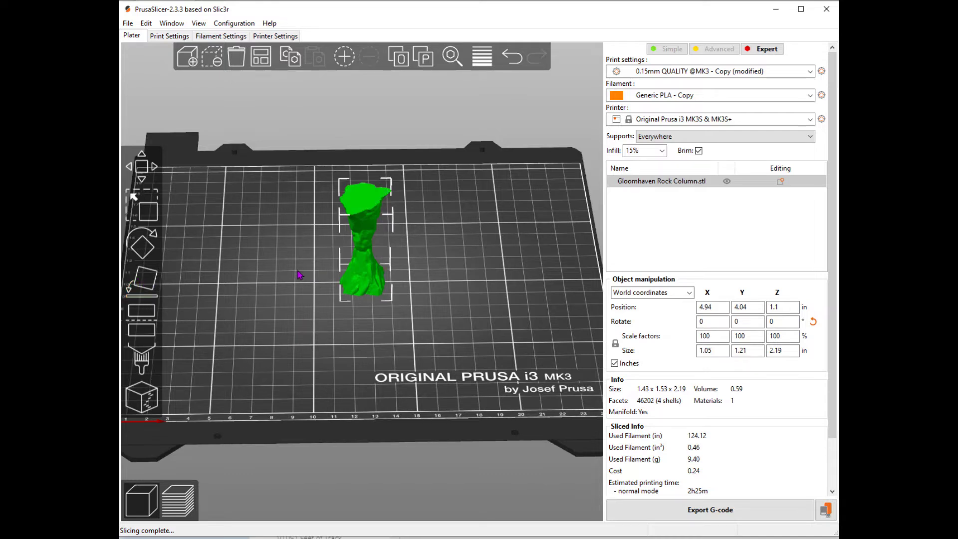
{"action": "left_click", "coordinate": [137, 285]}
{"action": "left_click", "coordinate": [378, 240]}
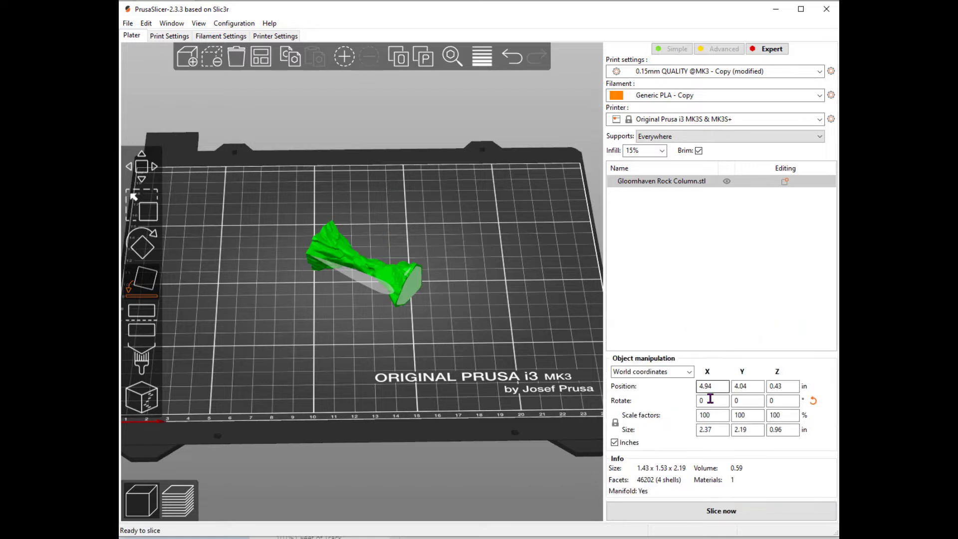
{"action": "left_click", "coordinate": [722, 511]}
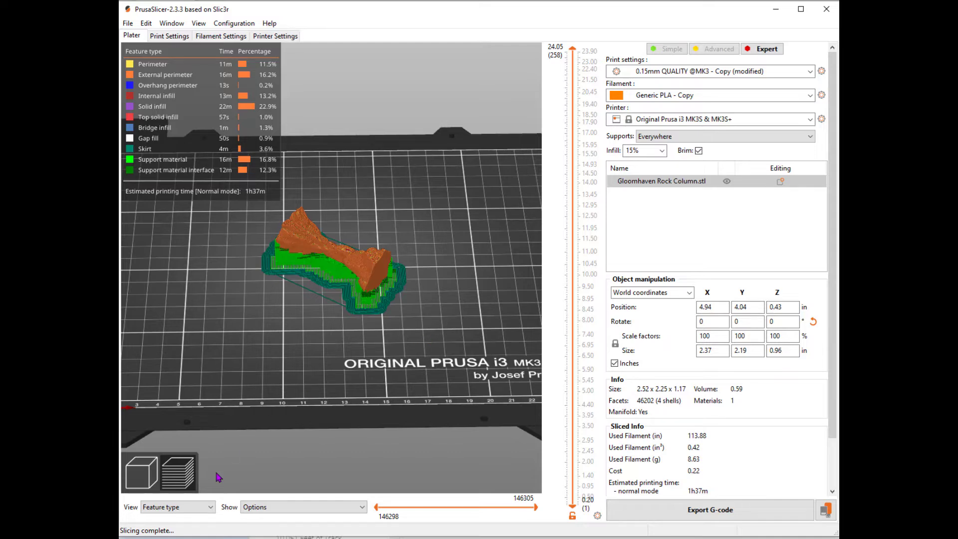
{"action": "left_click", "coordinate": [141, 471]}
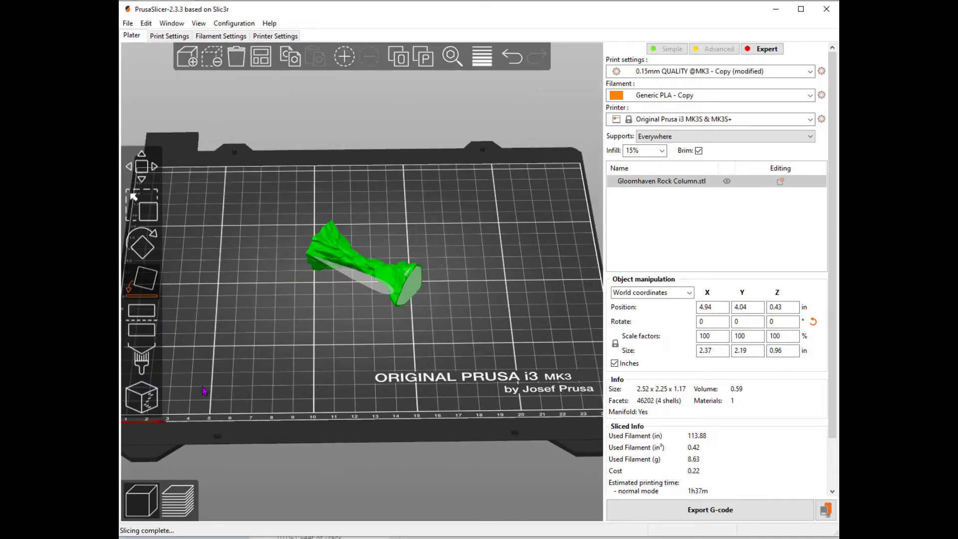
Stand the column upright, flip it so the flared end rests on the bed, and exit Place on face
{"action": "left_click", "coordinate": [411, 295]}
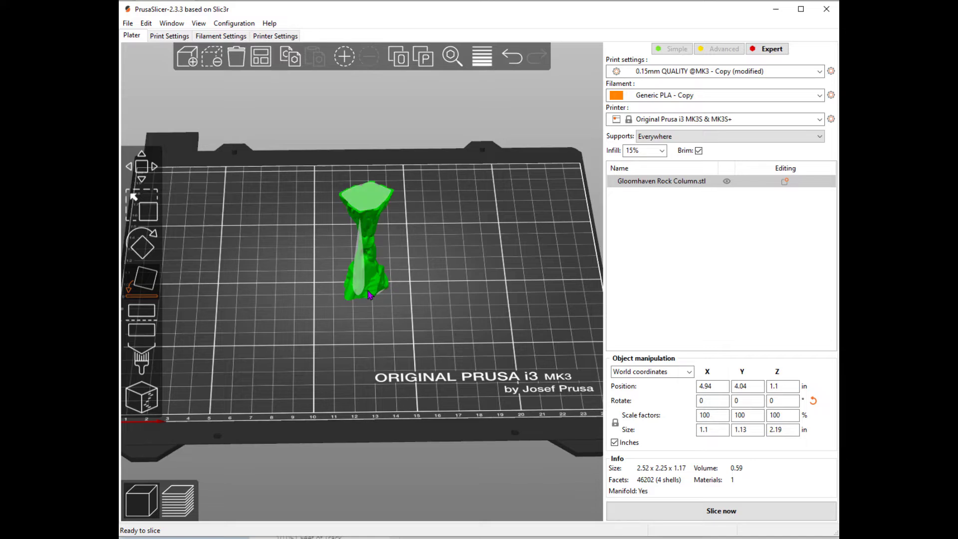
{"action": "left_click", "coordinate": [374, 214]}
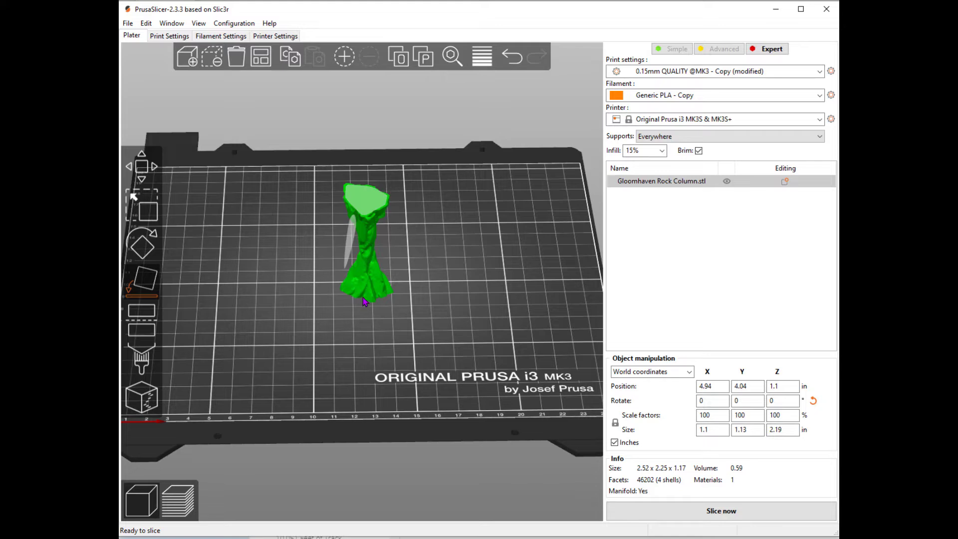
{"action": "key", "text": "Escape"}
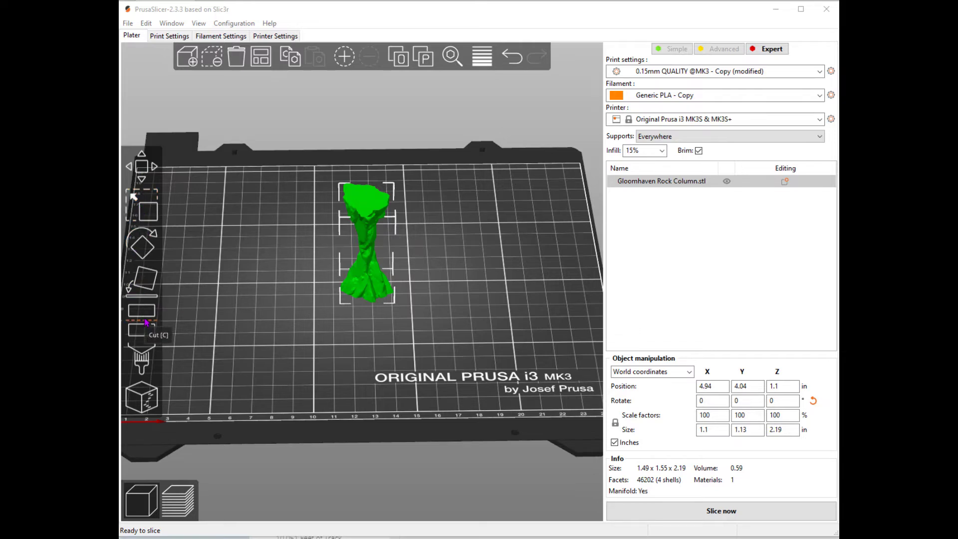
Cut the rock column at Z = 1.55555555 in, keeping only the upper part
{"action": "left_click", "coordinate": [149, 323]}
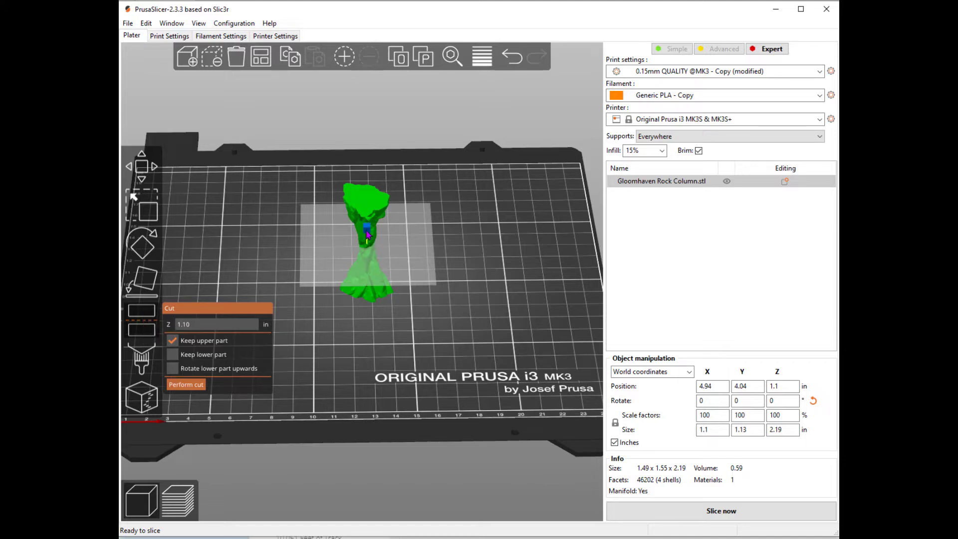
{"action": "left_click_drag", "start_coordinate": [366, 239], "coordinate": [370, 218]}
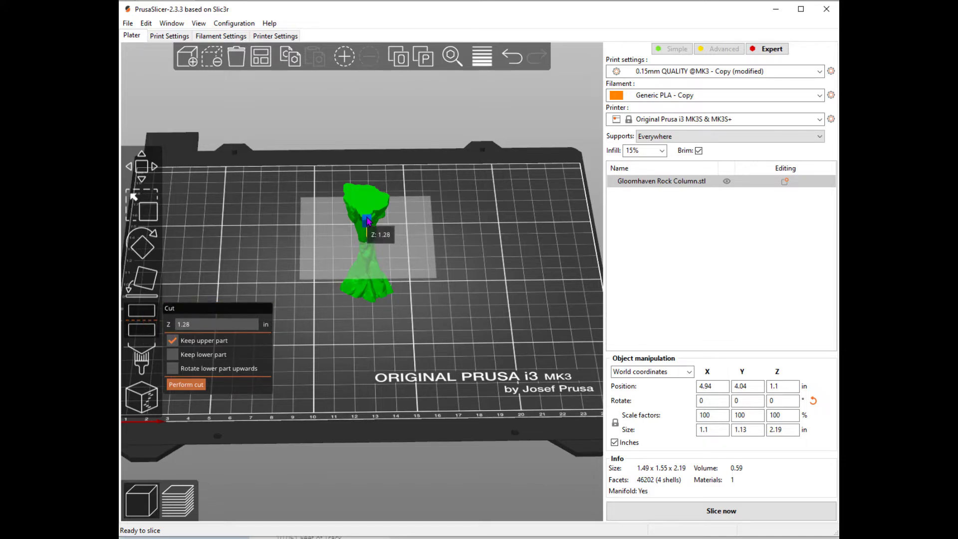
{"action": "left_click", "coordinate": [203, 324]}
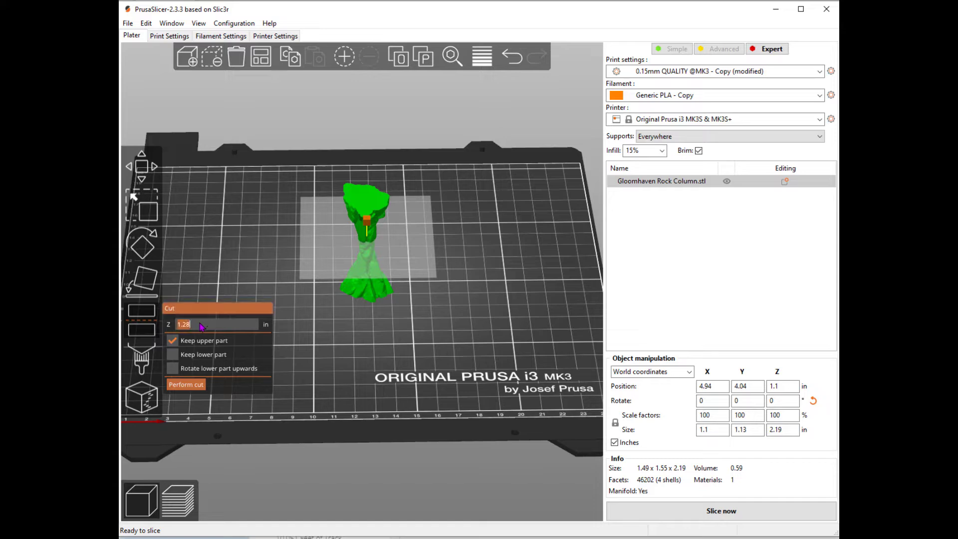
{"action": "type", "text": "2"}
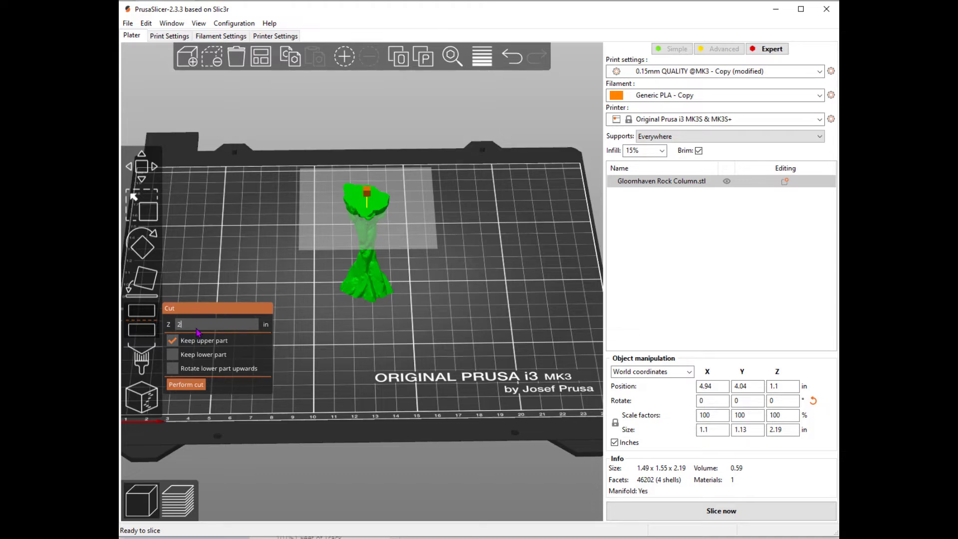
{"action": "key", "text": "BackSpace"}
{"action": "type", "text": "1."}
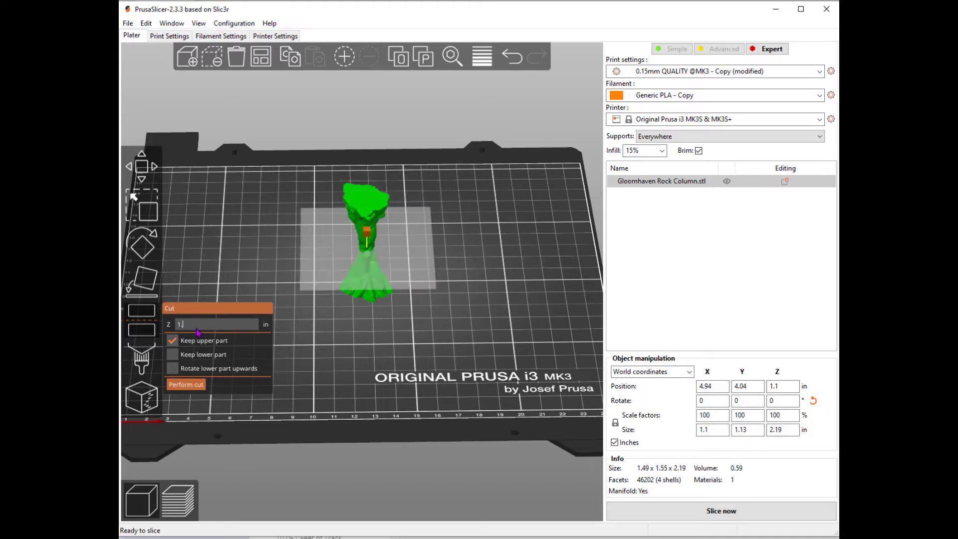
{"action": "type", "text": "5"}
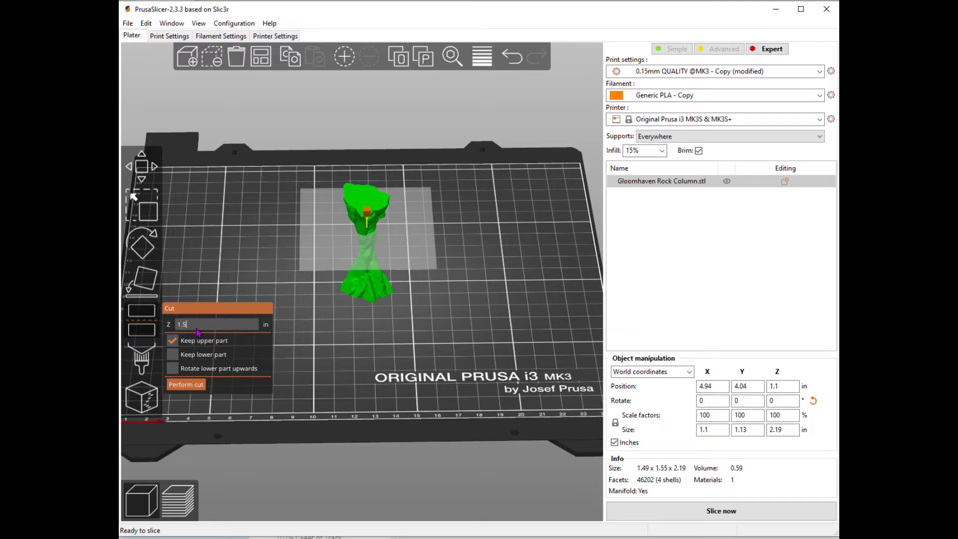
{"action": "type", "text": "55"}
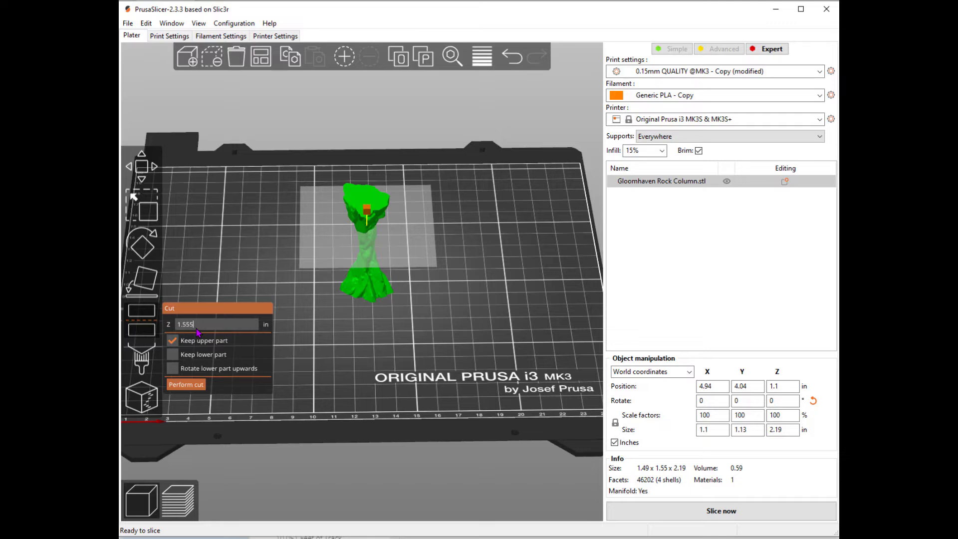
{"action": "type", "text": "55555"}
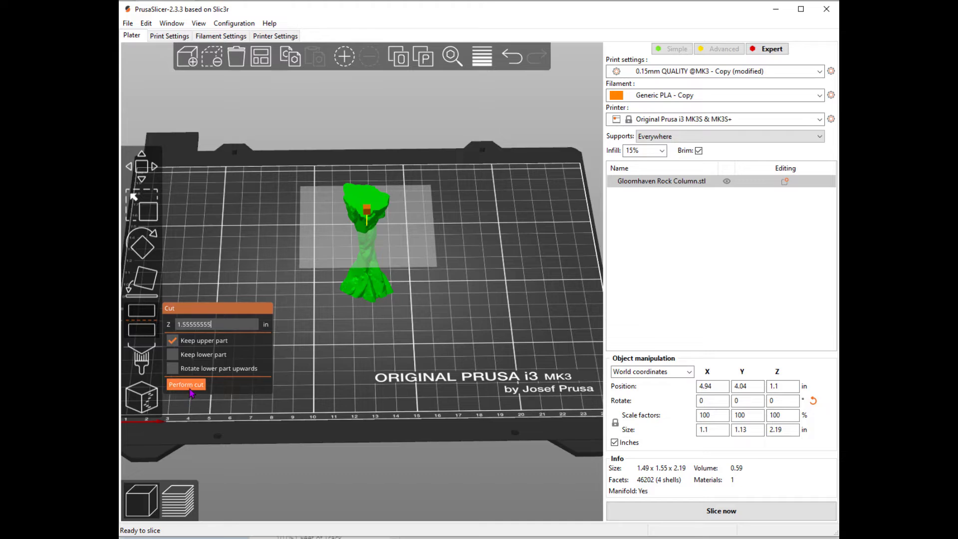
{"action": "left_click", "coordinate": [189, 386]}
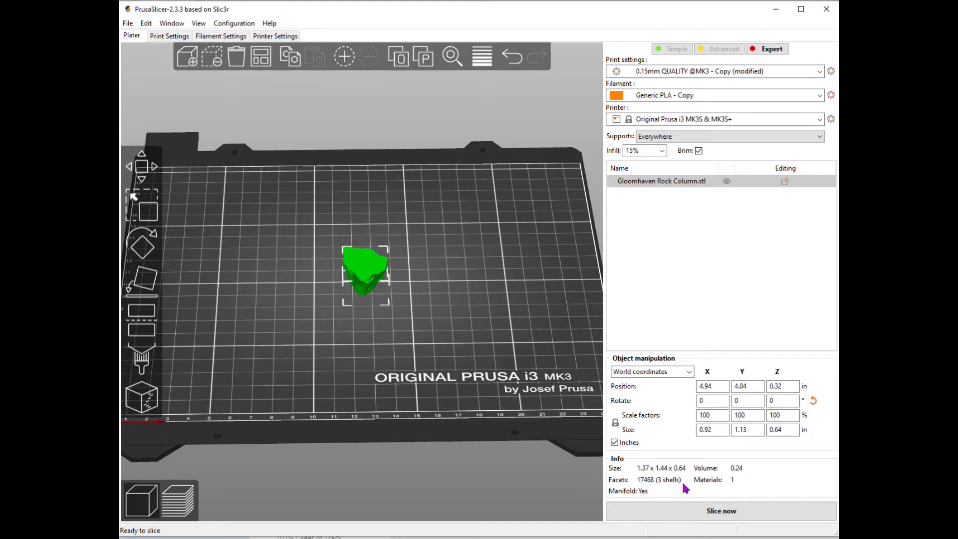
Slice the cut top piece to review its print time, then return to the 3D view
{"action": "left_click", "coordinate": [692, 512]}
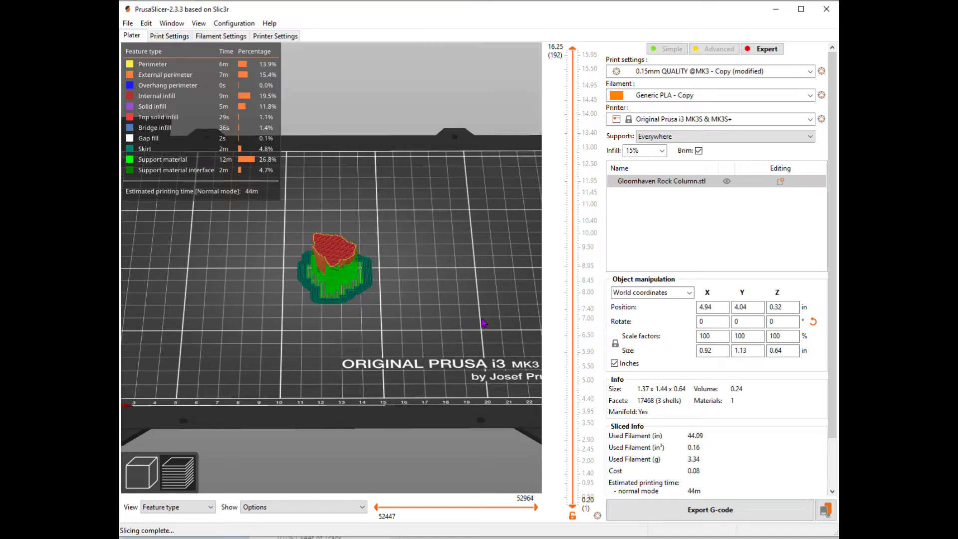
{"action": "left_click", "coordinate": [141, 472]}
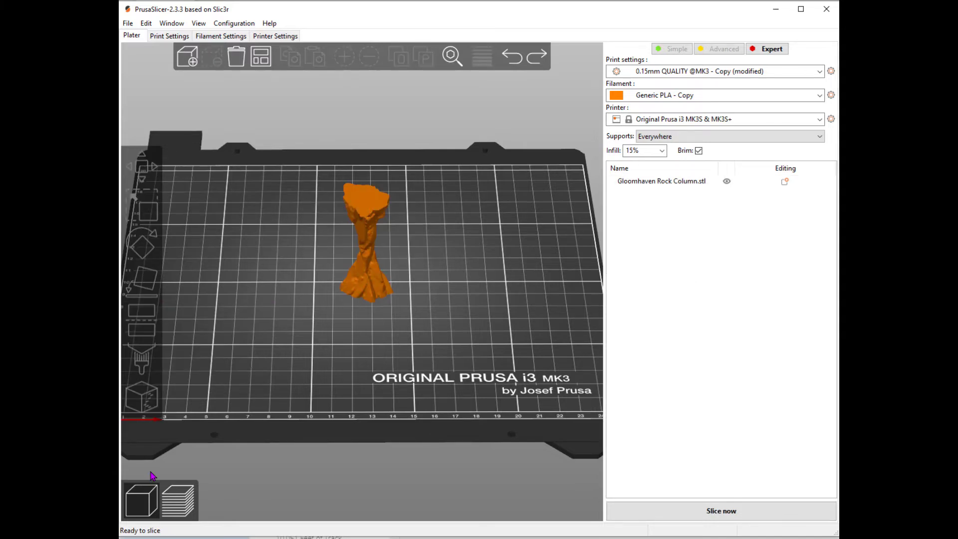
Lay the Rock Column on its side with Place on face, about 2.51 × 1.99 × 0.96 in
{"action": "left_click", "coordinate": [365, 289]}
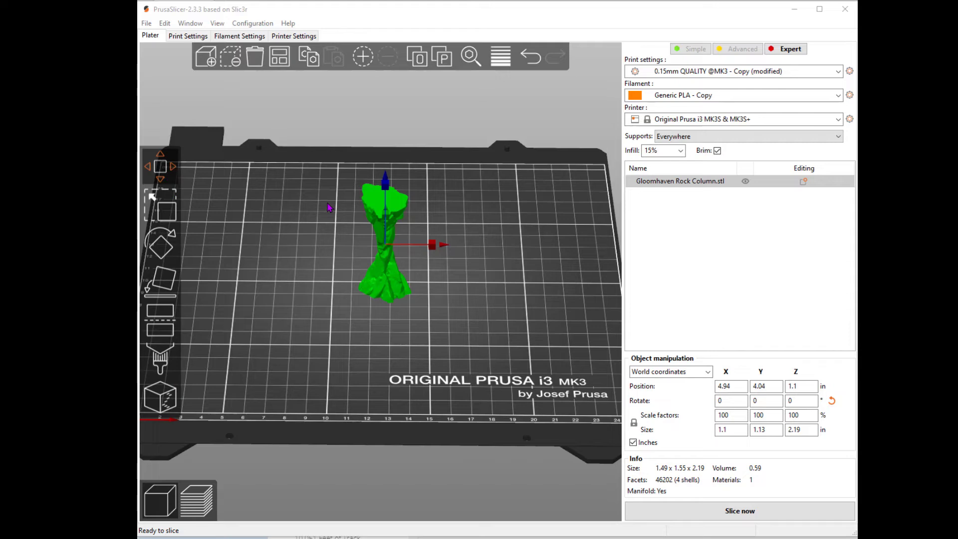
{"action": "left_click", "coordinate": [161, 283]}
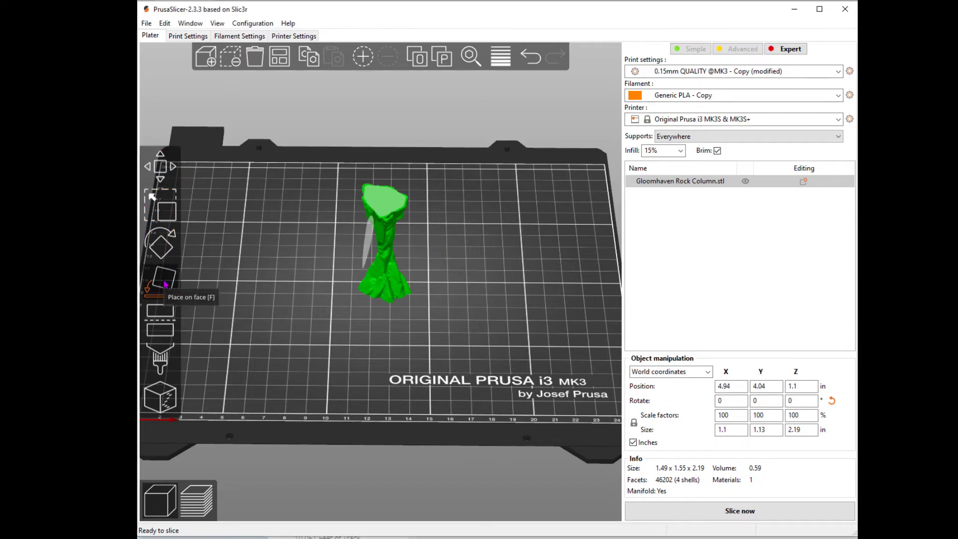
{"action": "left_click", "coordinate": [385, 205]}
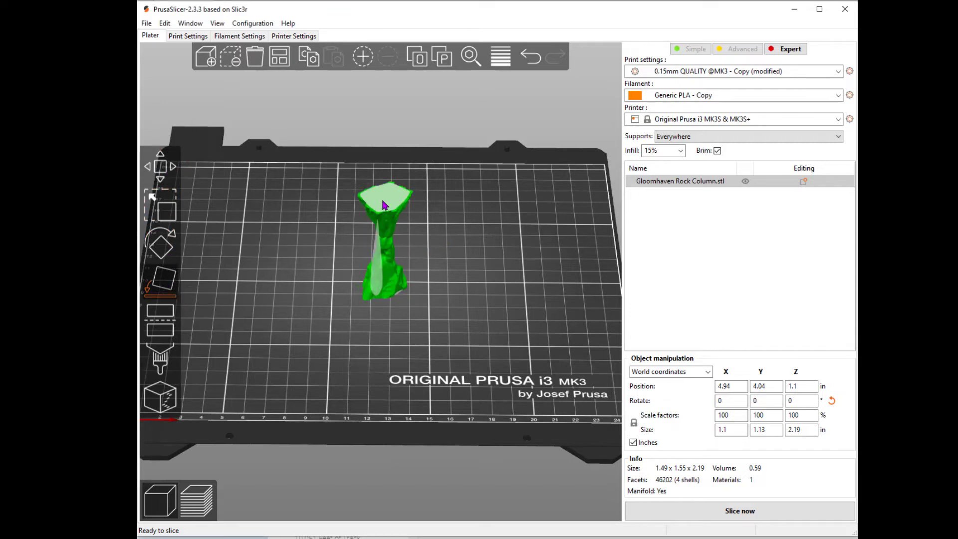
{"action": "left_click", "coordinate": [385, 201]}
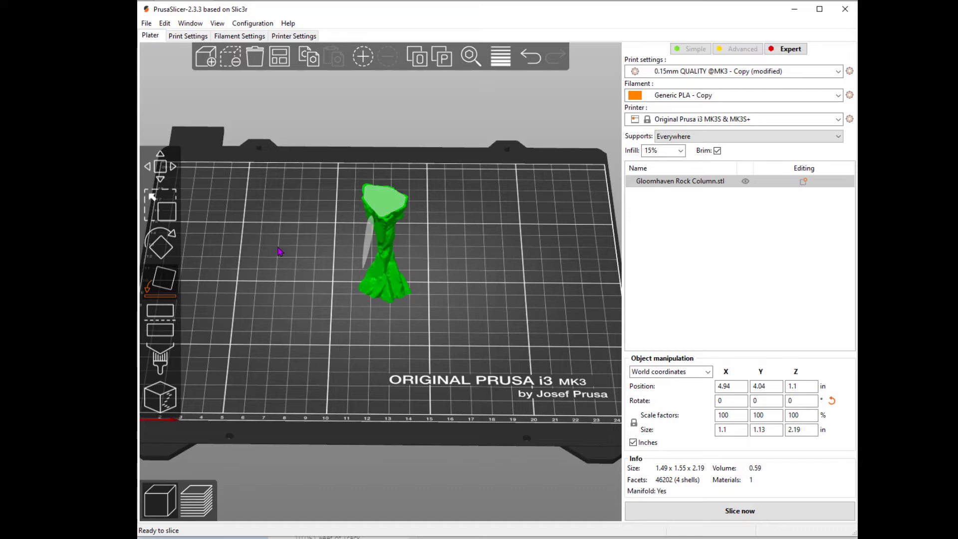
{"action": "left_click", "coordinate": [374, 259]}
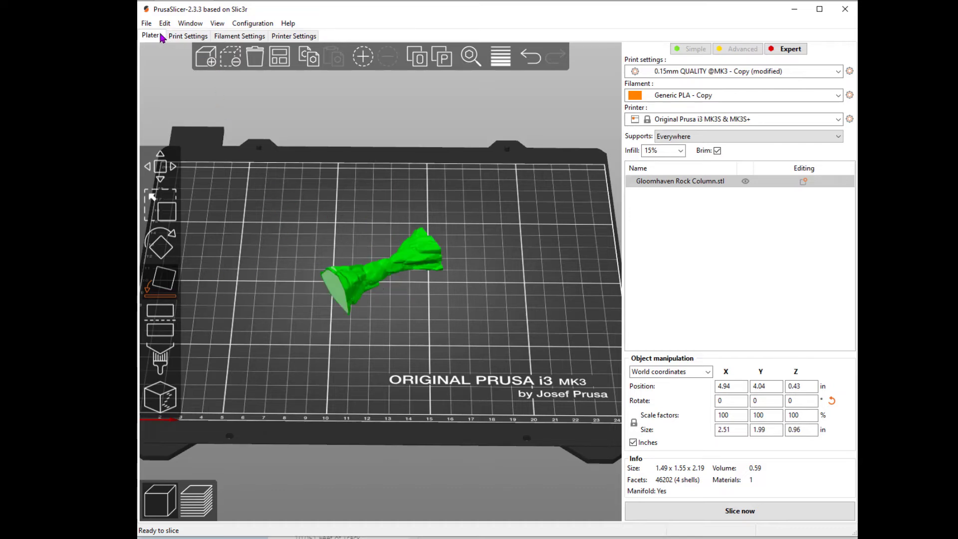
{"action": "left_click", "coordinate": [146, 24]}
{"action": "mouse_move", "coordinate": [167, 98]}
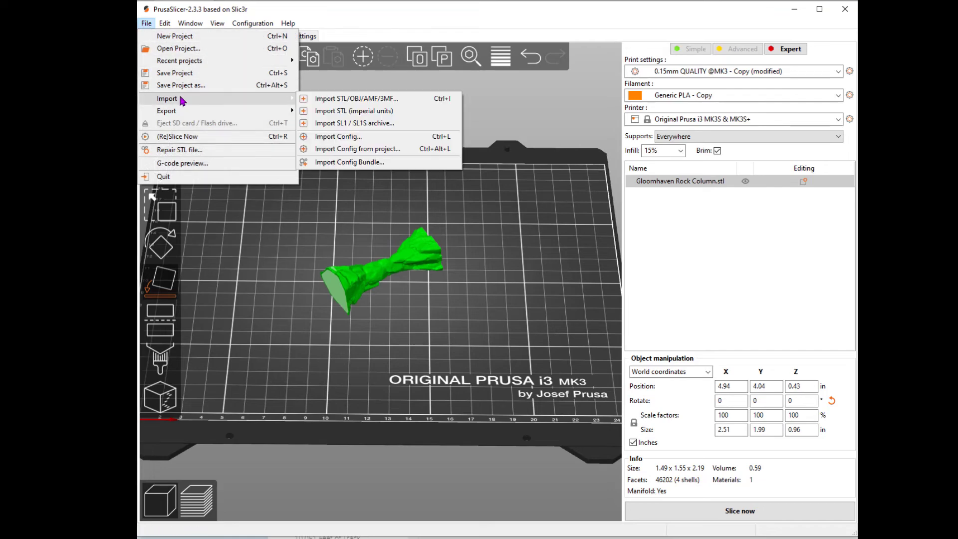
Import another copy of Gloomhaven Rock Column.stl, standing upright beside the flat one
{"action": "left_click", "coordinate": [352, 98]}
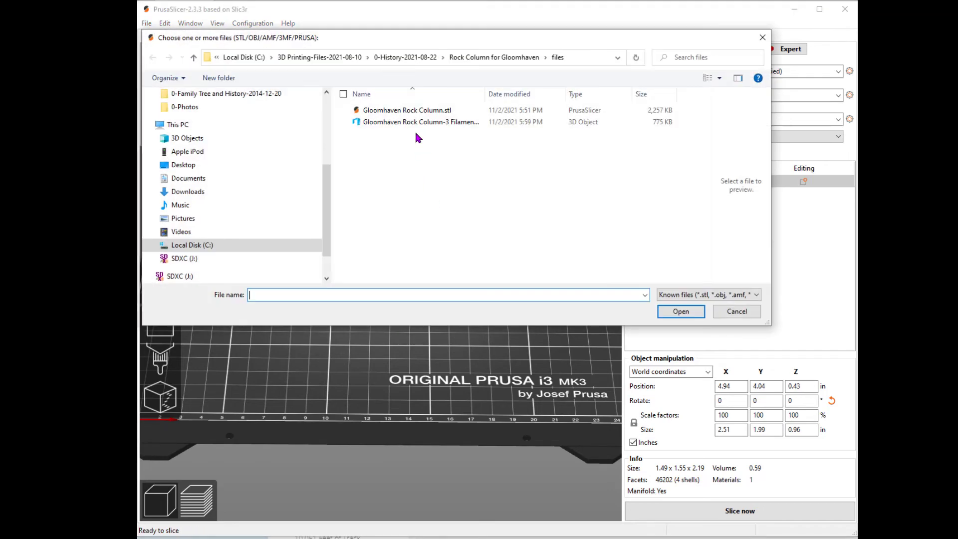
{"action": "left_click", "coordinate": [406, 110]}
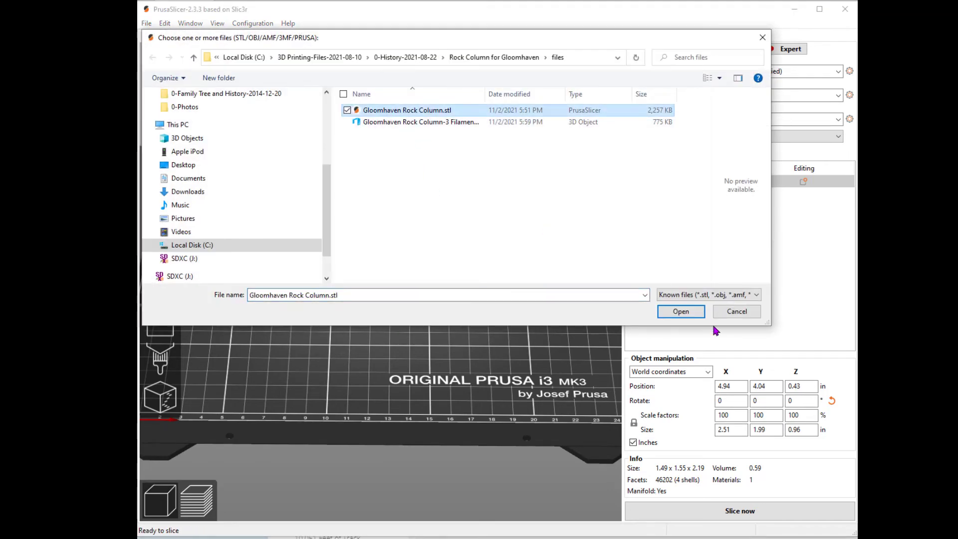
{"action": "left_click", "coordinate": [680, 311]}
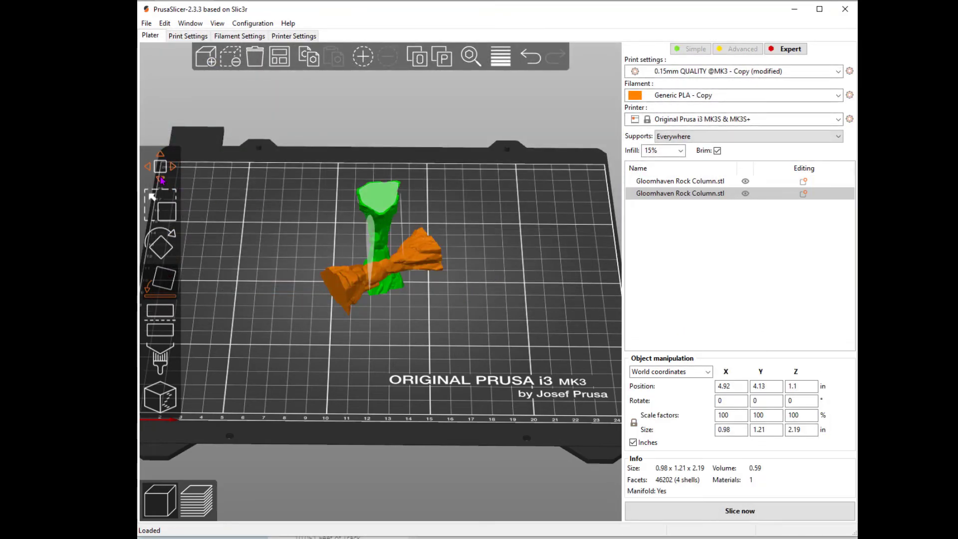
{"action": "left_click", "coordinate": [160, 166]}
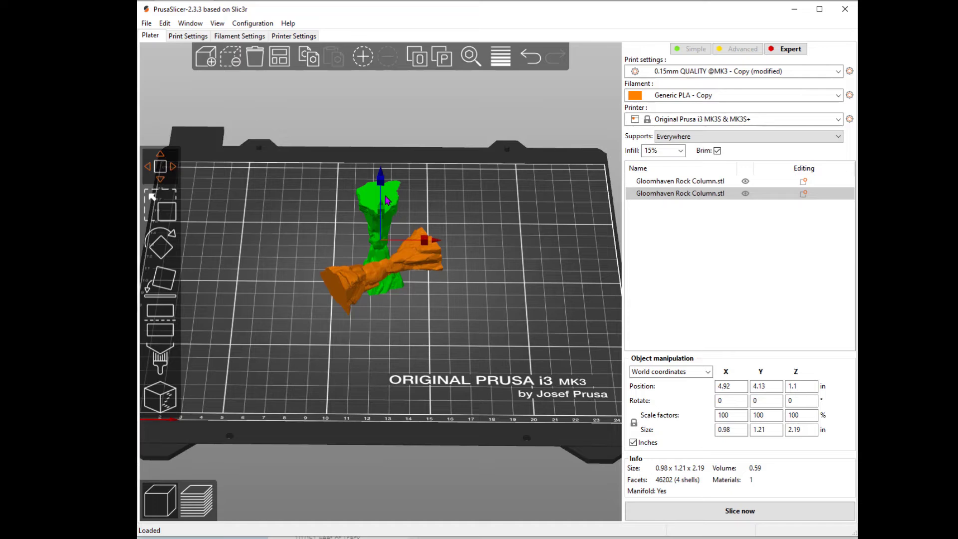
Separate the columns, moving the upright one right and the flat one left
{"action": "left_click_drag", "start_coordinate": [383, 209], "coordinate": [496, 231]}
{"action": "left_click_drag", "start_coordinate": [382, 251], "coordinate": [329, 251]}
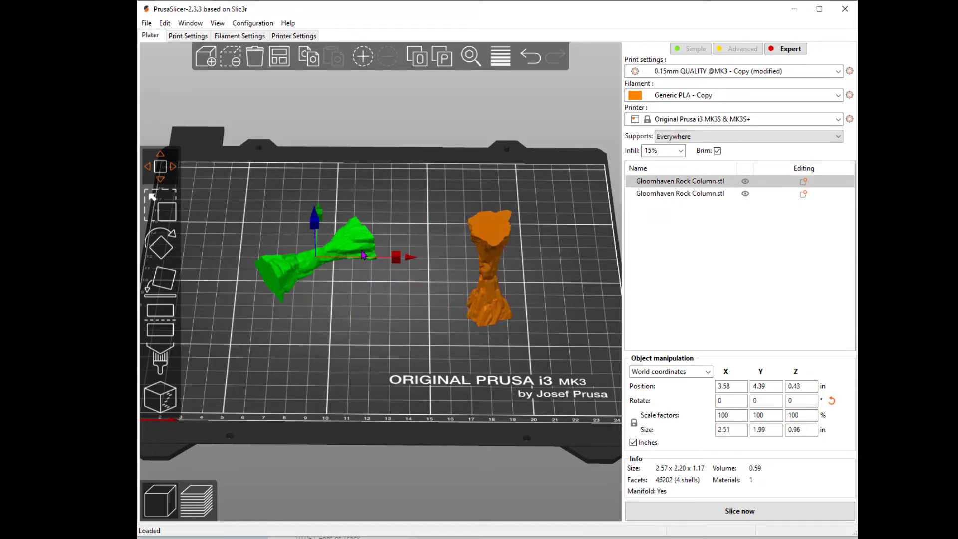
{"action": "left_click_drag", "start_coordinate": [403, 263], "coordinate": [392, 263]}
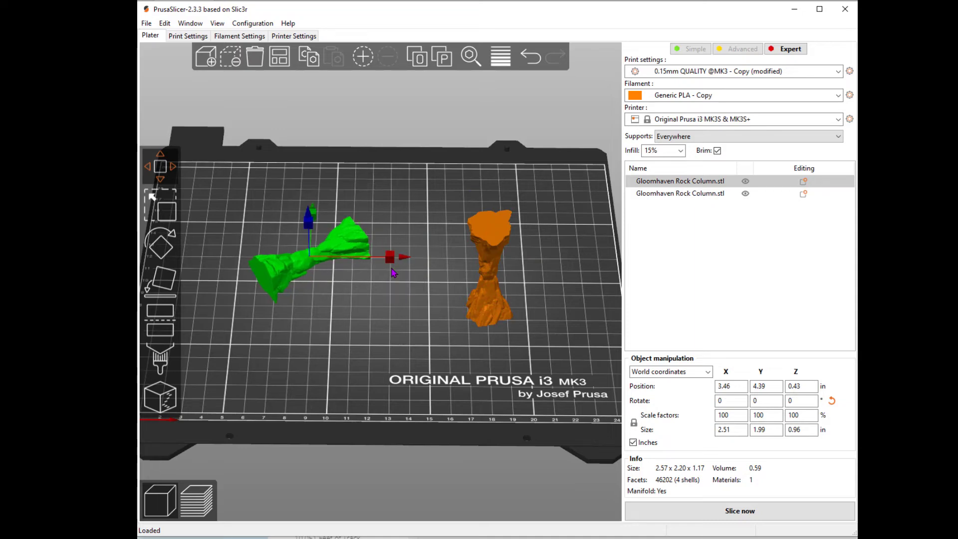
Re-angle the flat column and tip the upright one flat, about 2.21 × 1.23 × 0.99 in
{"action": "left_click", "coordinate": [164, 243]}
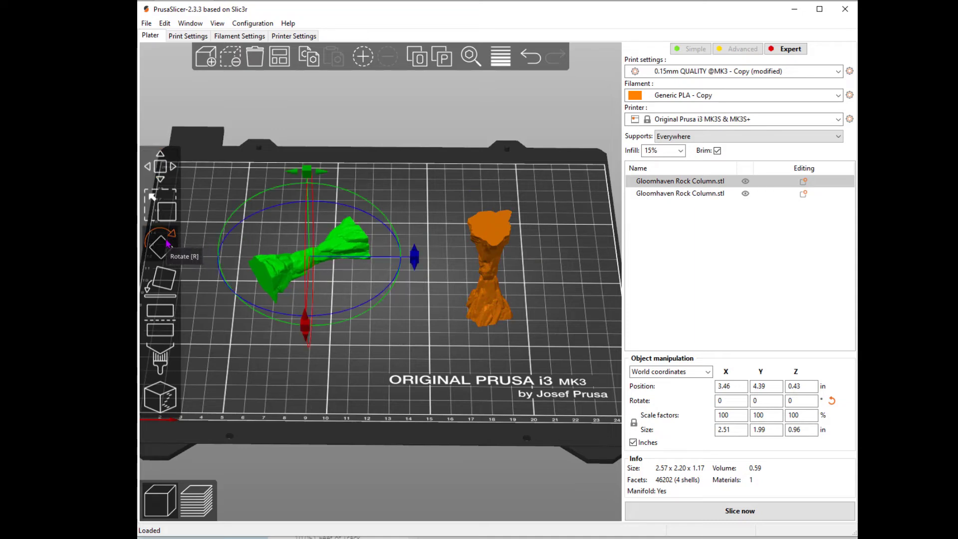
{"action": "left_click_drag", "start_coordinate": [411, 256], "coordinate": [414, 258]}
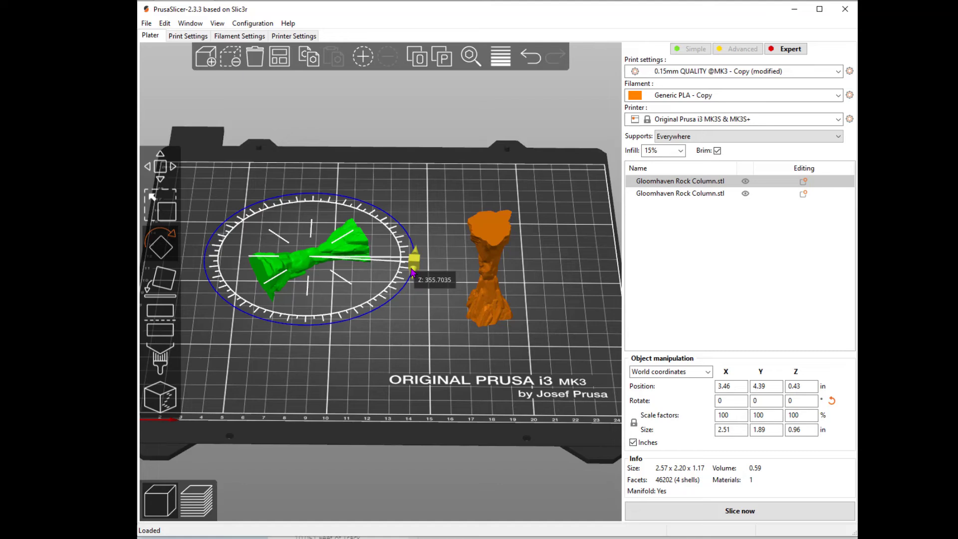
{"action": "left_click_drag", "start_coordinate": [413, 269], "coordinate": [397, 299]}
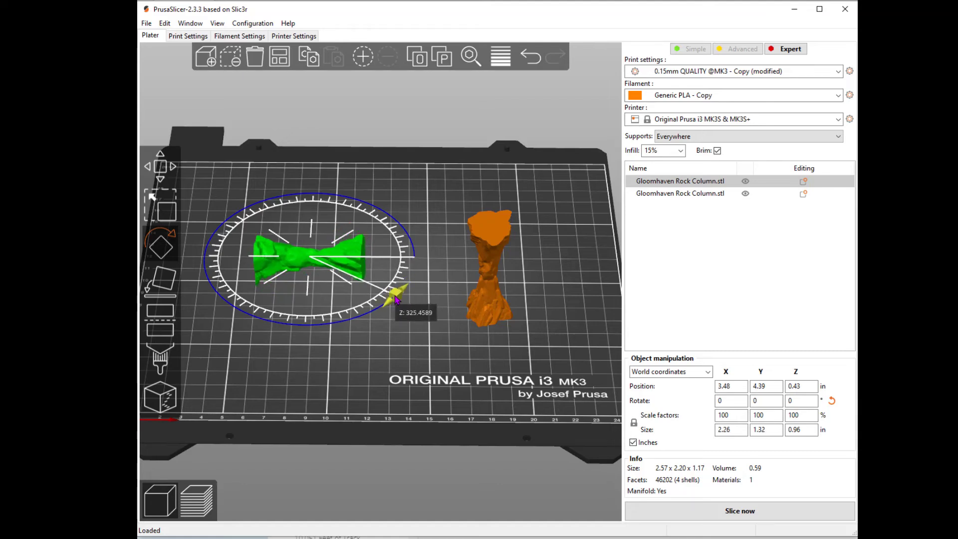
{"action": "left_click", "coordinate": [498, 240], "text": "shift"}
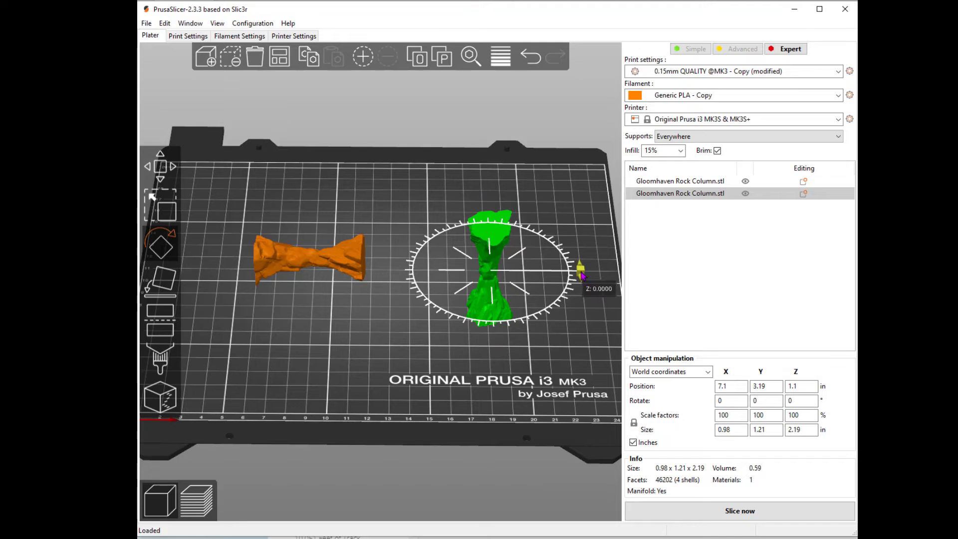
{"action": "left_click_drag", "start_coordinate": [582, 273], "coordinate": [587, 303]}
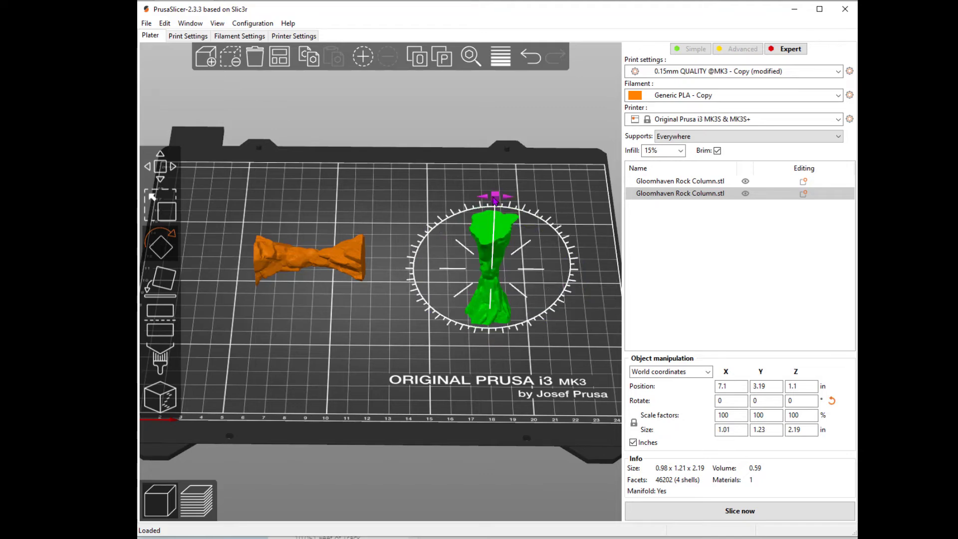
{"action": "left_click_drag", "start_coordinate": [496, 196], "coordinate": [559, 274]}
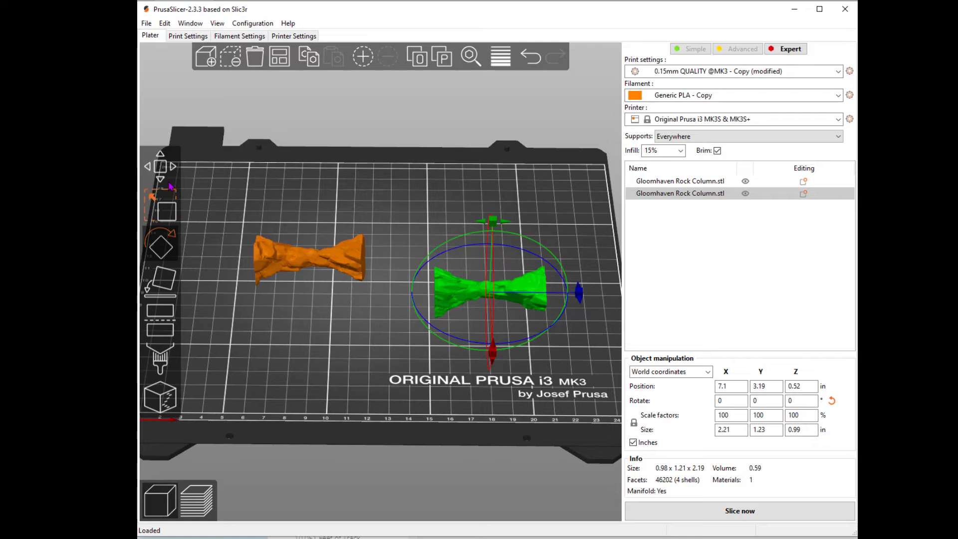
{"action": "left_click", "coordinate": [160, 166]}
{"action": "left_click_drag", "start_coordinate": [486, 291], "coordinate": [411, 256]}
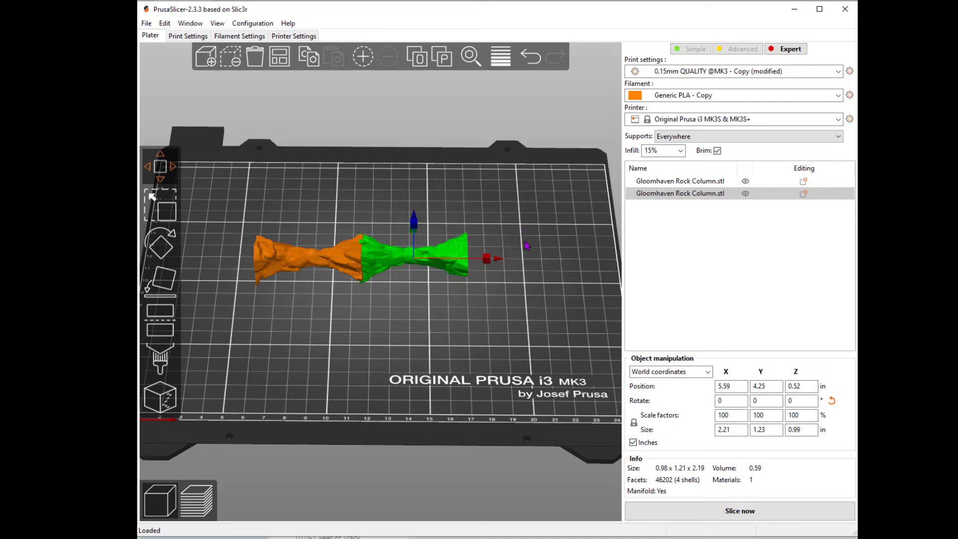
{"action": "left_click_drag", "start_coordinate": [532, 261], "coordinate": [532, 236]}
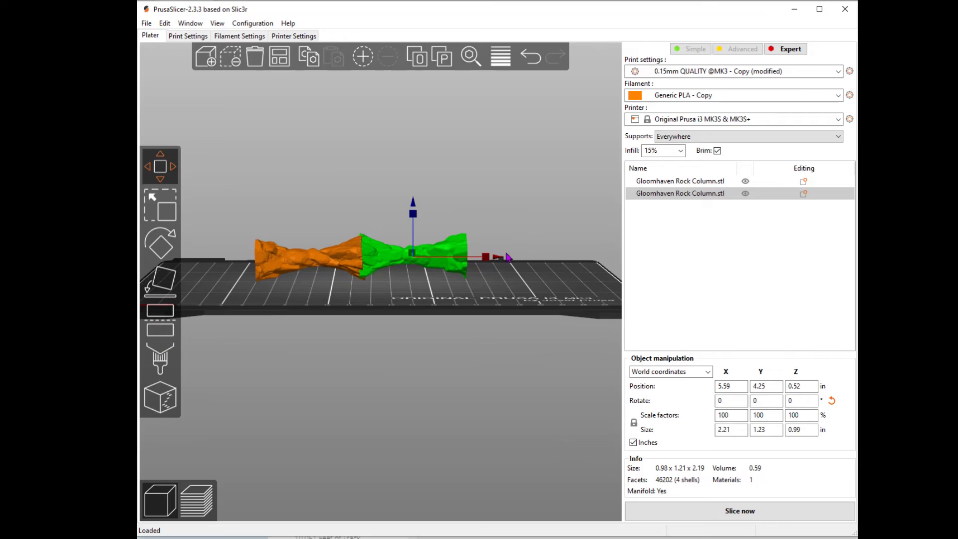
{"action": "left_click", "coordinate": [508, 264]}
{"action": "mouse_move", "coordinate": [512, 283]}
{"action": "left_mouse_down"}
{"action": "mouse_move", "coordinate": [514, 334]}
{"action": "mouse_move", "coordinate": [536, 327]}
{"action": "left_mouse_up"}
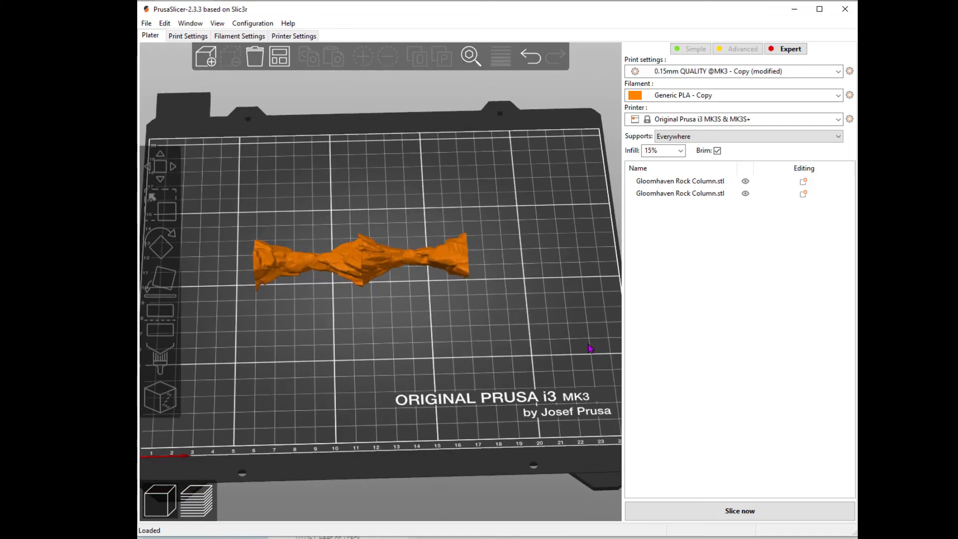
Slice the two rock columns (about 3h11m, 17.65 g), then go back to the 3D editor
{"action": "left_click", "coordinate": [740, 510]}
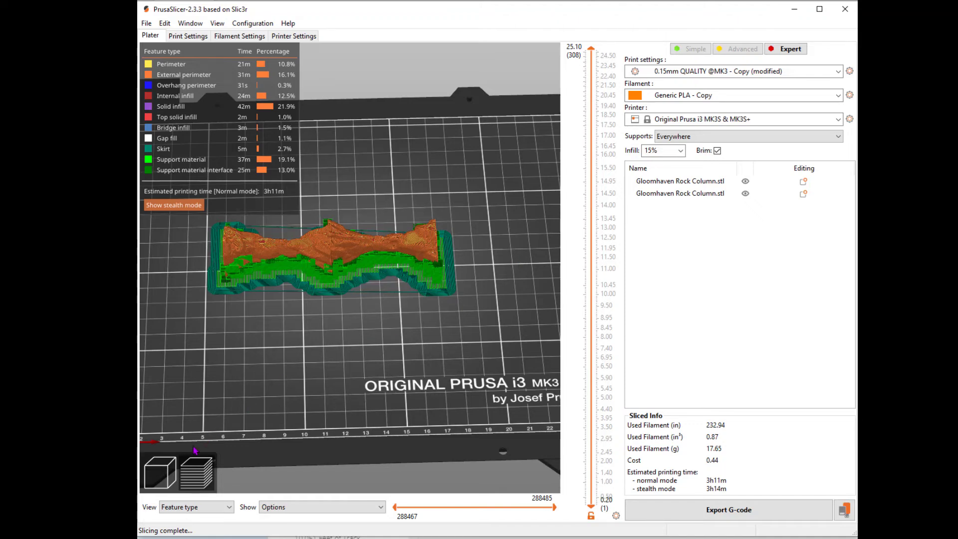
{"action": "left_click", "coordinate": [159, 471]}
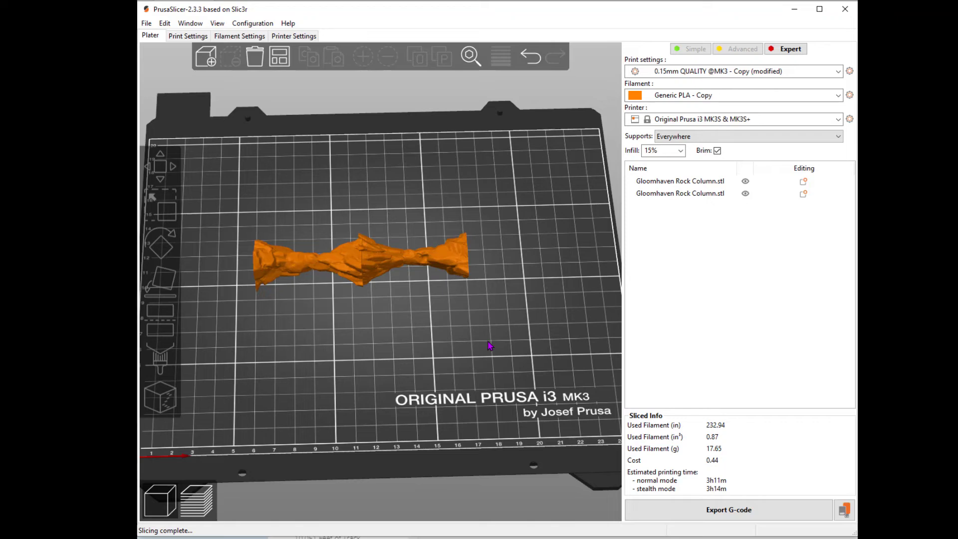
{"action": "left_click", "coordinate": [355, 256]}
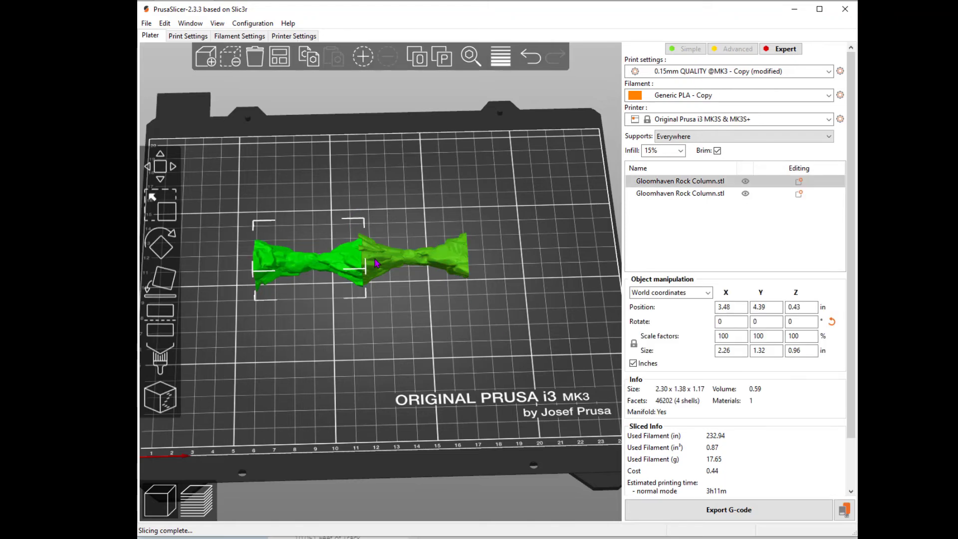
{"action": "left_click", "coordinate": [407, 261]}
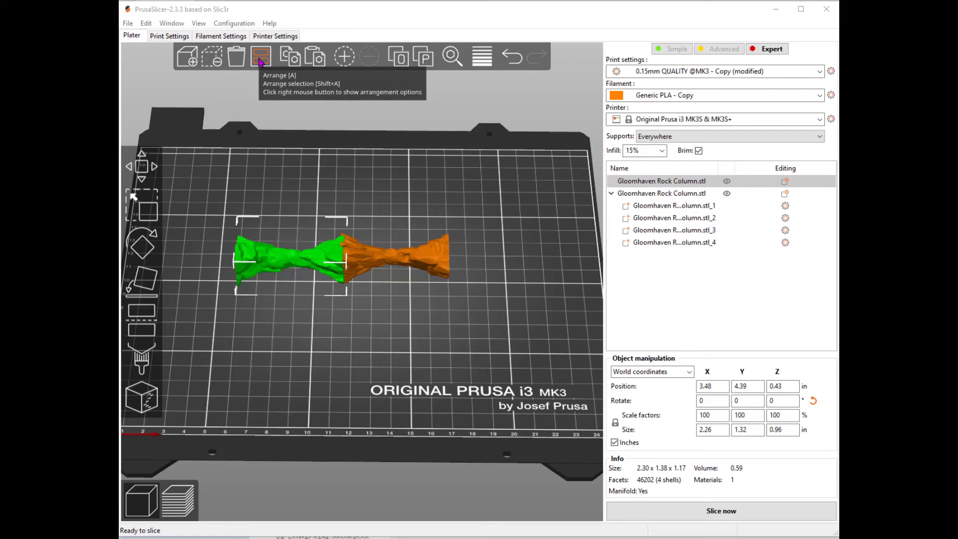
{"action": "left_click", "coordinate": [261, 58]}
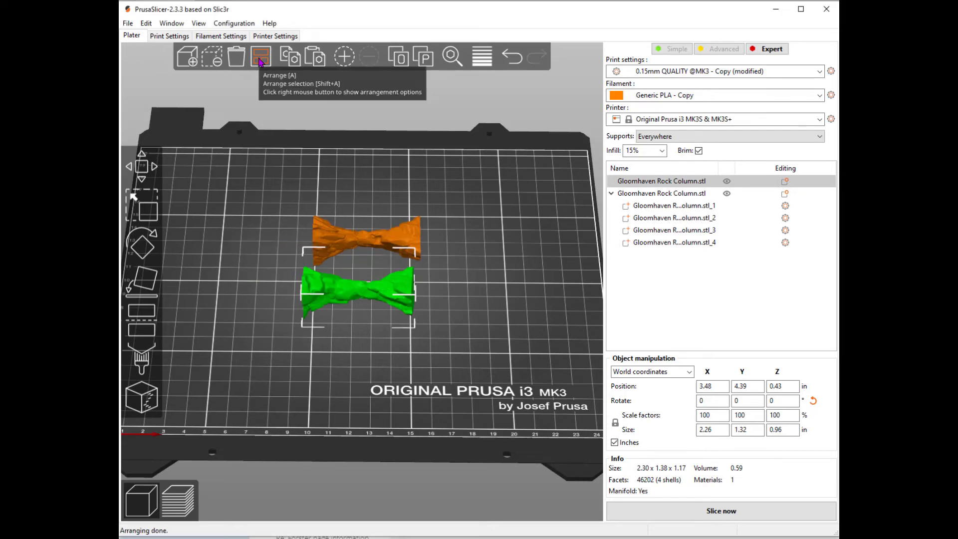
{"action": "left_click", "coordinate": [261, 58]}
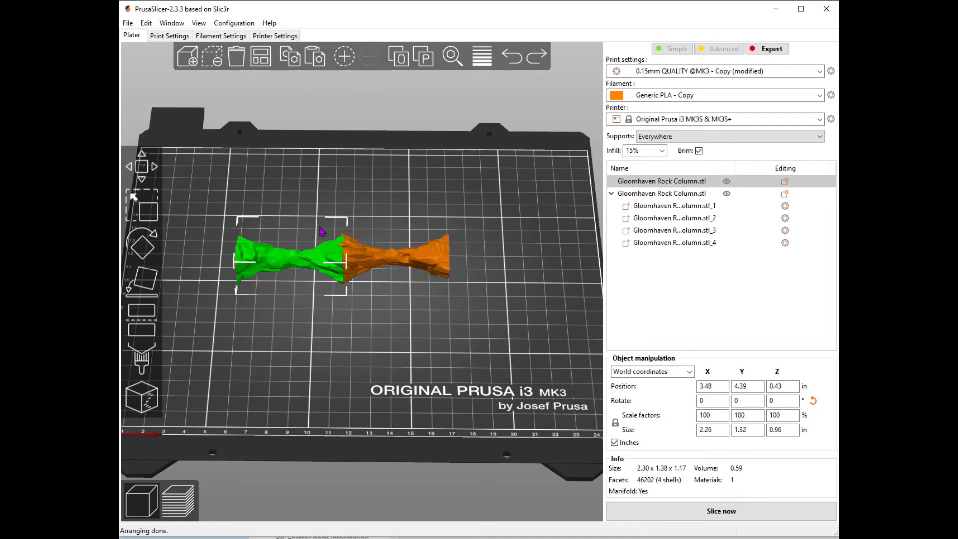
Paste two rock column copies: one extends the row, the fourth sits below its middle
{"action": "left_click", "coordinate": [318, 61]}
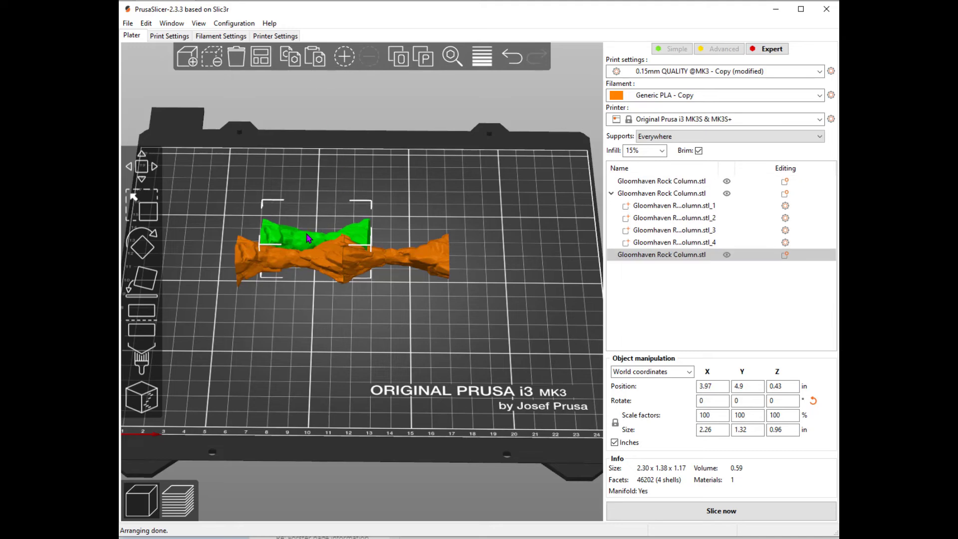
{"action": "left_click_drag", "start_coordinate": [327, 234], "coordinate": [487, 257]}
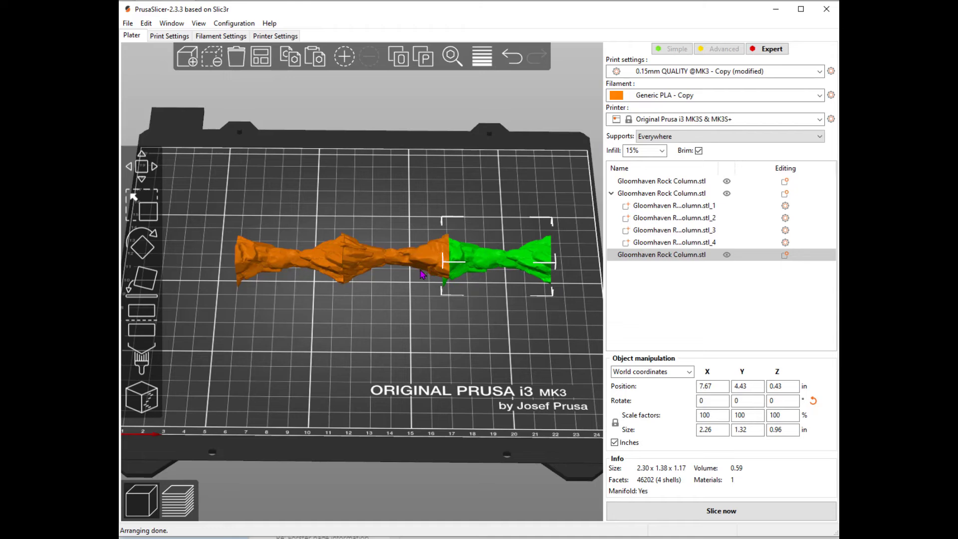
{"action": "left_click", "coordinate": [289, 56]}
{"action": "left_click", "coordinate": [315, 57]}
{"action": "left_click_drag", "start_coordinate": [505, 236], "coordinate": [577, 254]}
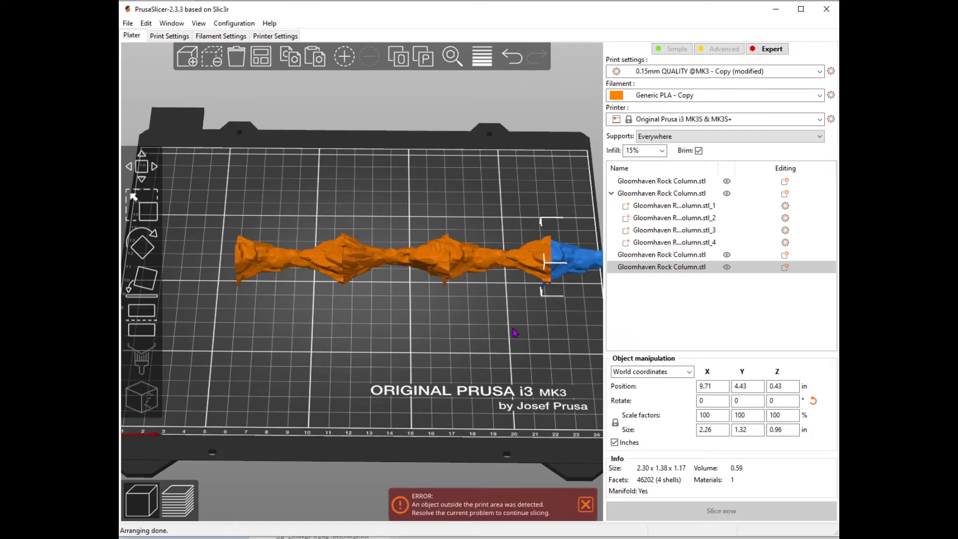
{"action": "scroll", "coordinate": [519, 339], "scroll_direction": "down", "scroll_amount": 1}
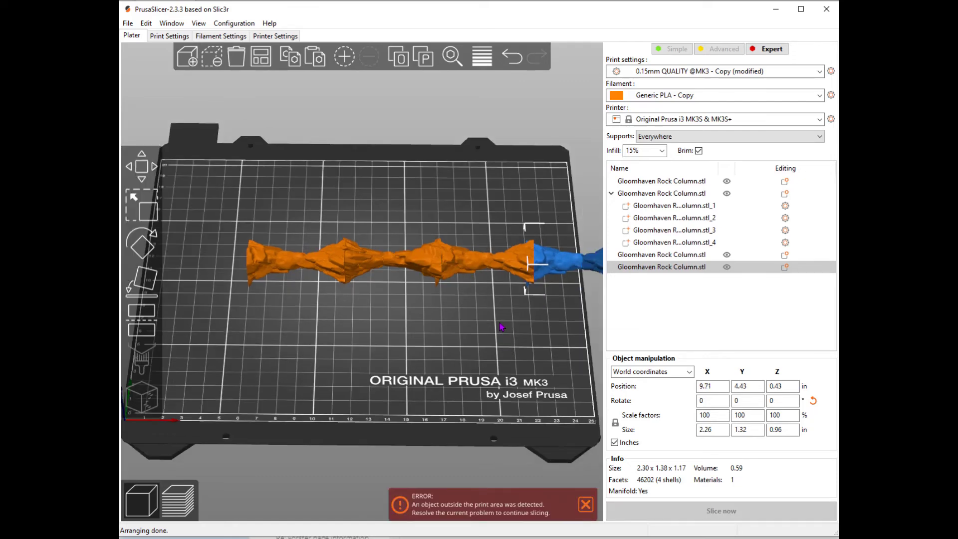
{"action": "scroll", "coordinate": [509, 329], "scroll_direction": "down", "scroll_amount": 1}
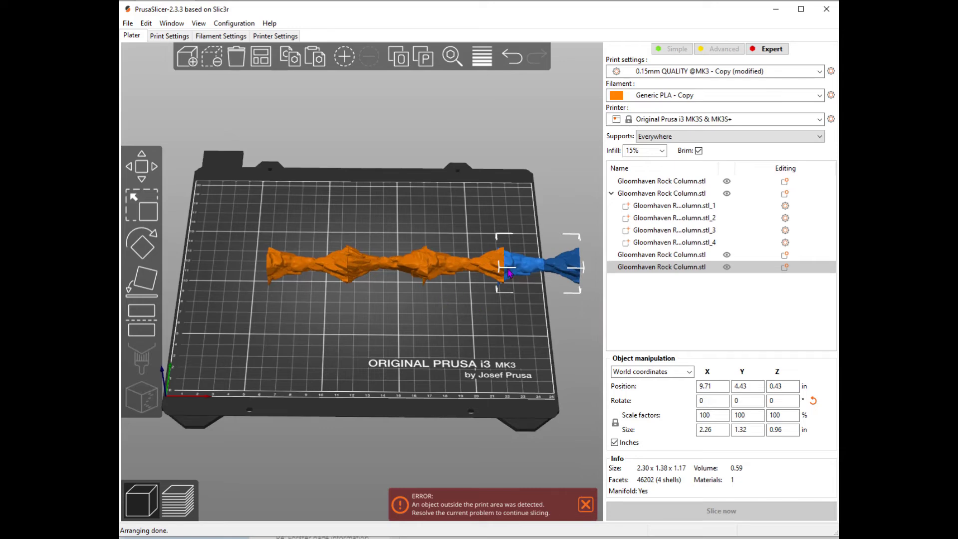
{"action": "mouse_move", "coordinate": [524, 265]}
{"action": "left_mouse_down"}
{"action": "mouse_move", "coordinate": [357, 285]}
{"action": "mouse_move", "coordinate": [374, 277]}
{"action": "left_mouse_up"}
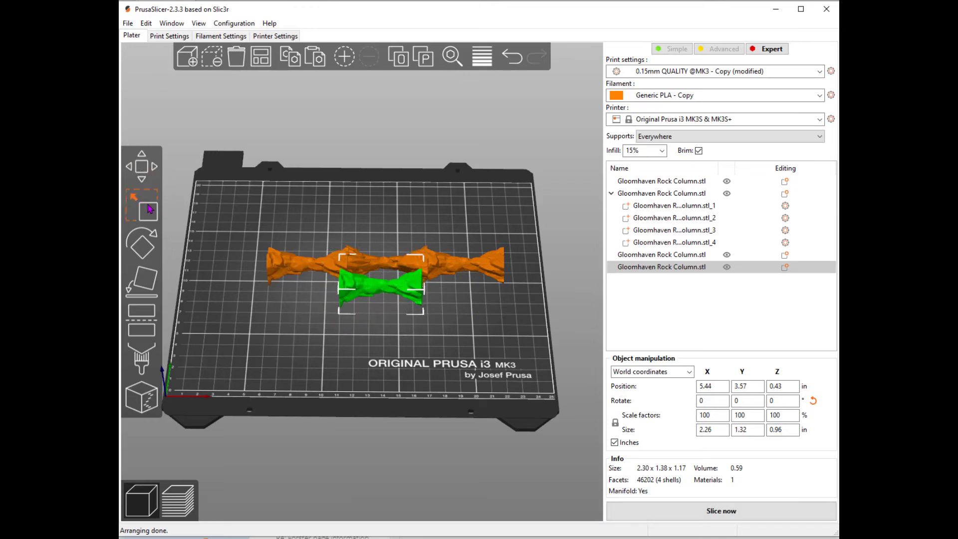
Rotate the fourth copy about 90° crosswise and push it into the row's middle
{"action": "left_click", "coordinate": [142, 243]}
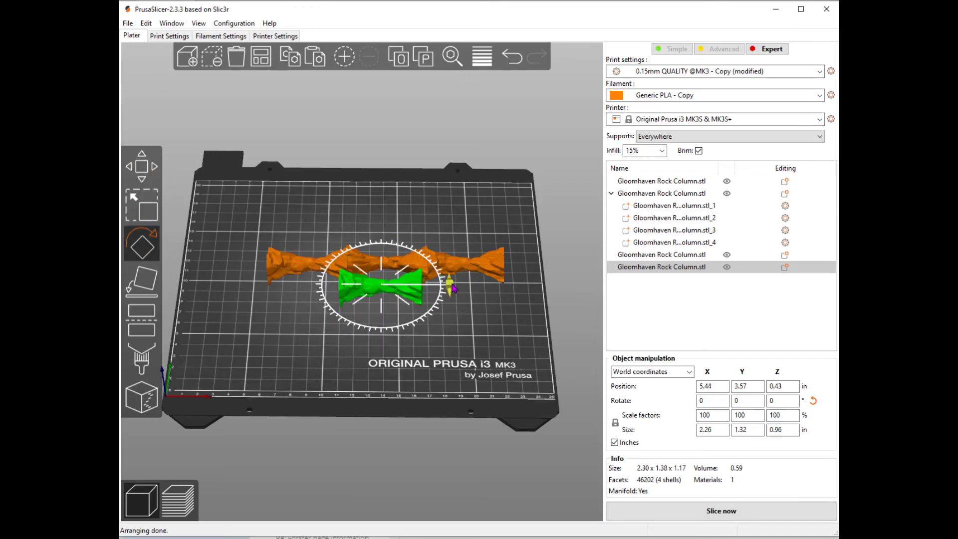
{"action": "left_click_drag", "start_coordinate": [449, 289], "coordinate": [389, 341]}
{"action": "left_click", "coordinate": [142, 166]}
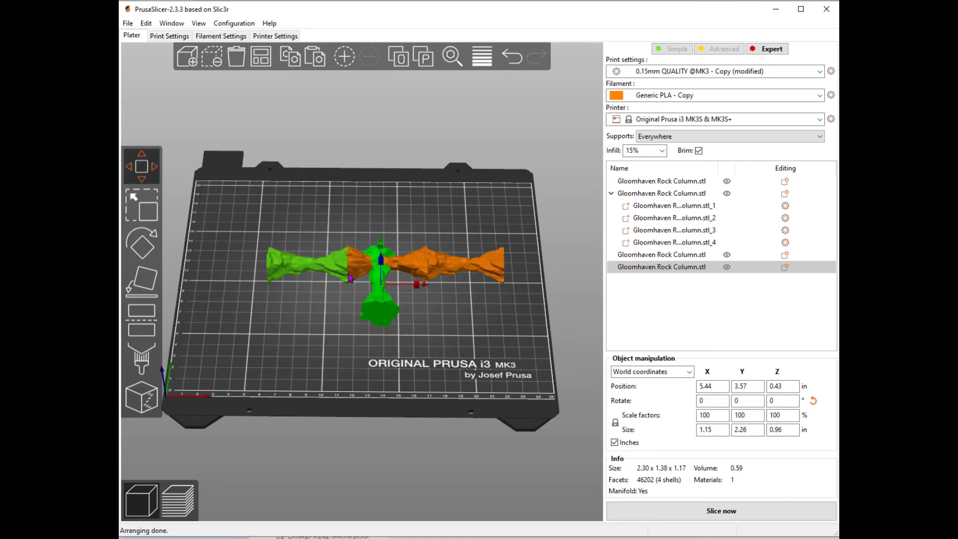
{"action": "left_click_drag", "start_coordinate": [378, 315], "coordinate": [382, 297]}
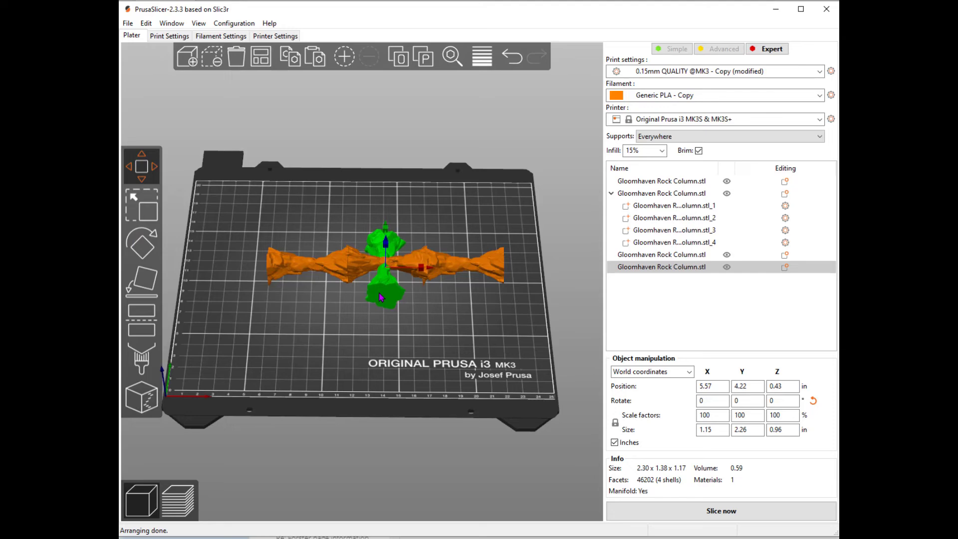
{"action": "left_click", "coordinate": [417, 312]}
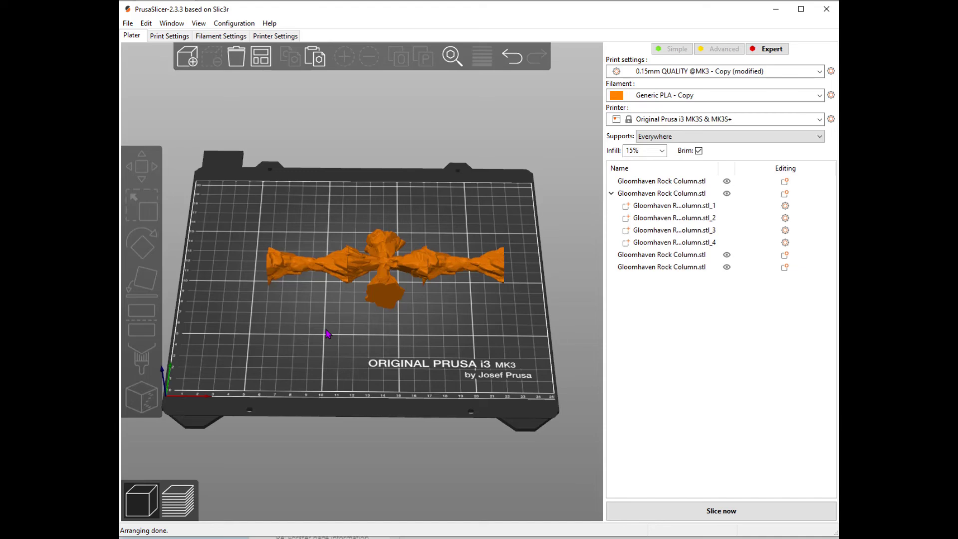
Slice the cross layout with supports, estimating 6h17m and 34.88 g of filament
{"action": "left_click", "coordinate": [725, 511]}
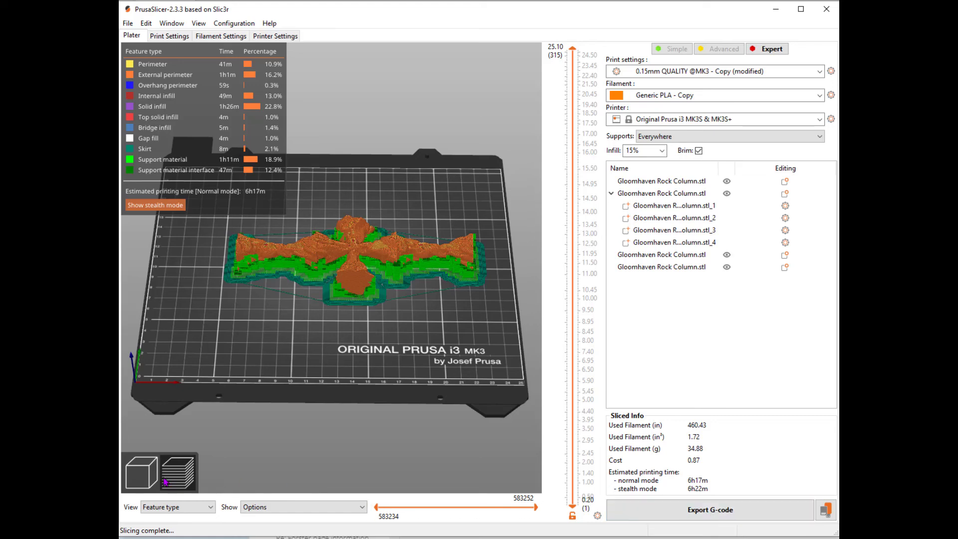
Return to the 3D editor and select the left rock column (2.26 × 1.32 × 0.96 in)
{"action": "left_click", "coordinate": [141, 473]}
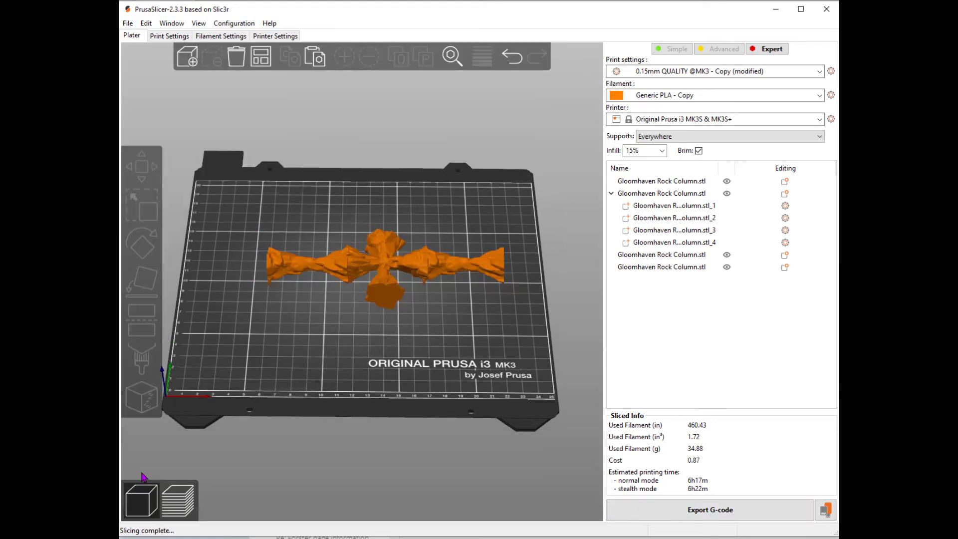
{"action": "left_click", "coordinate": [298, 273]}
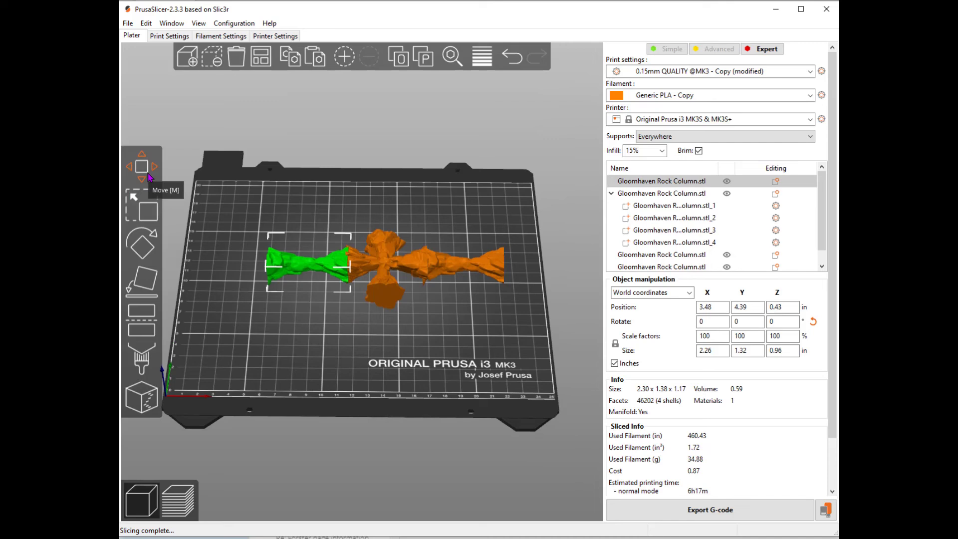